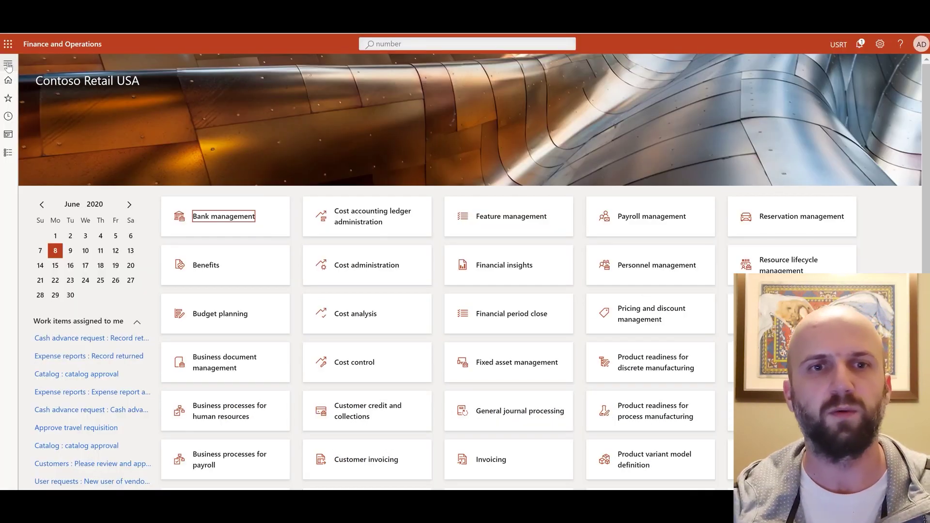
Step: Open the navigation pane from the Contoso Retail USA home dashboard
{"action": "left_click", "coordinate": [8, 65]}
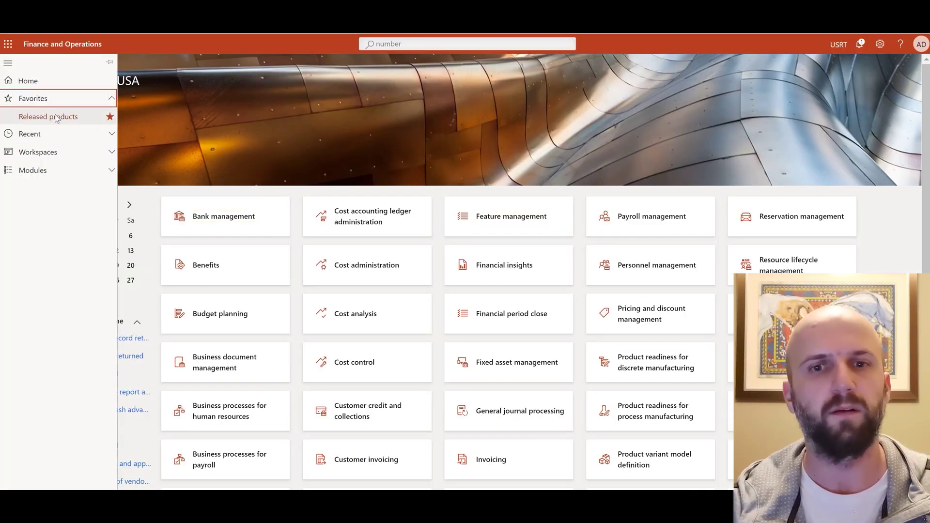
Step: In Released products, start a new product with type Service and service type Warranty
{"action": "left_click", "coordinate": [56, 116]}
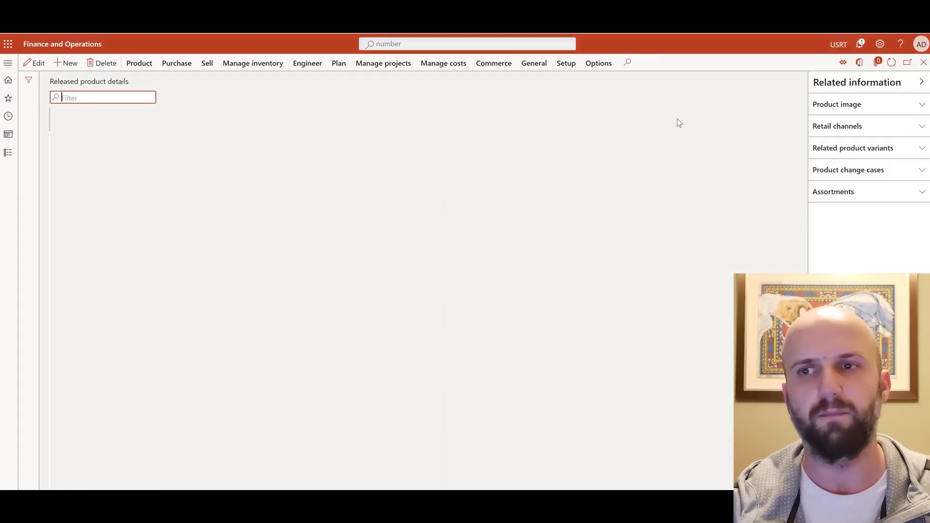
{"action": "left_click", "coordinate": [253, 64]}
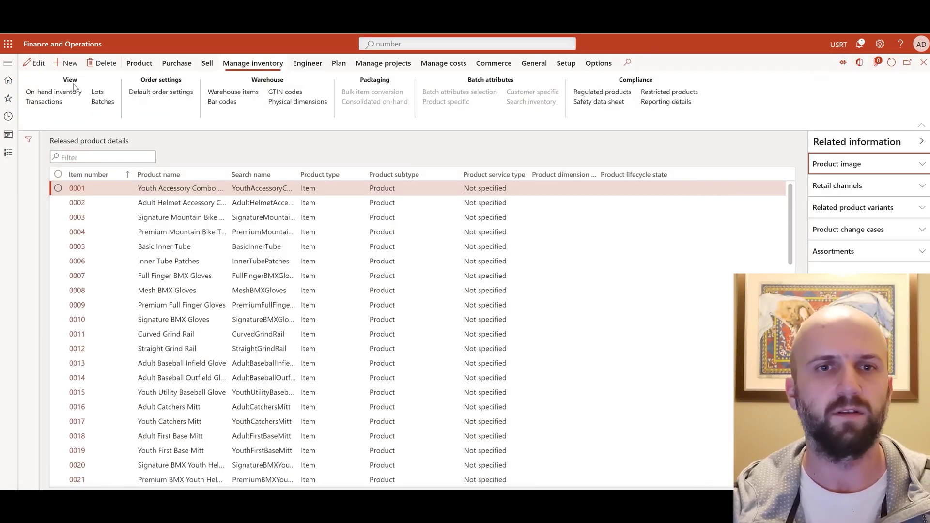
{"action": "left_click", "coordinate": [67, 64]}
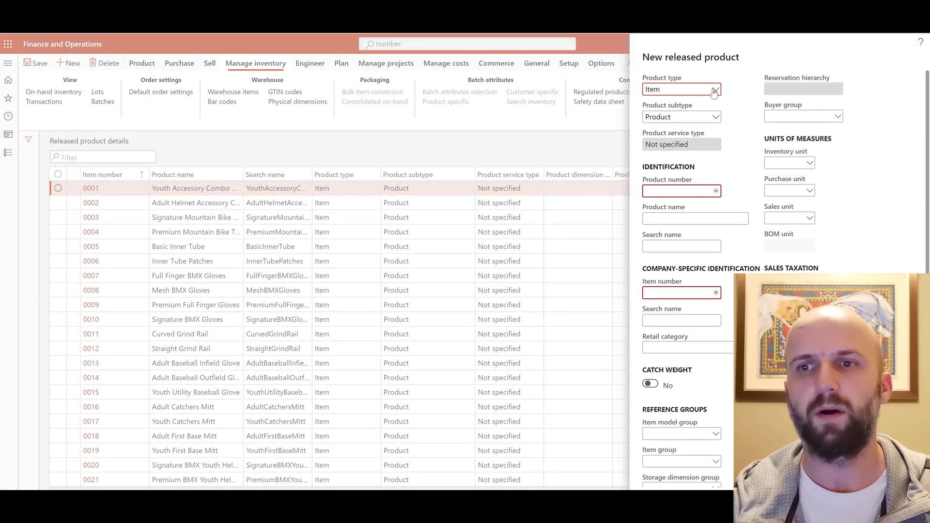
{"action": "left_click", "coordinate": [715, 90]}
{"action": "left_click", "coordinate": [698, 117]}
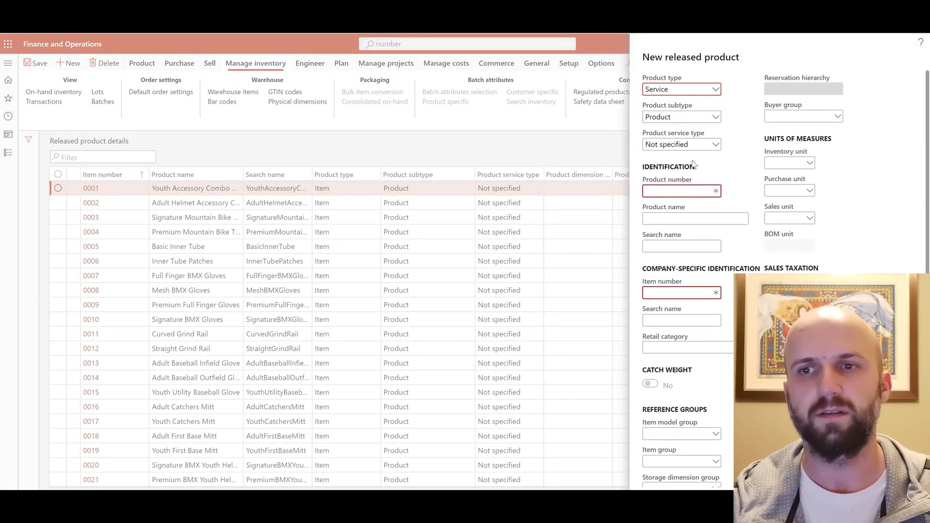
{"action": "left_click", "coordinate": [715, 144]}
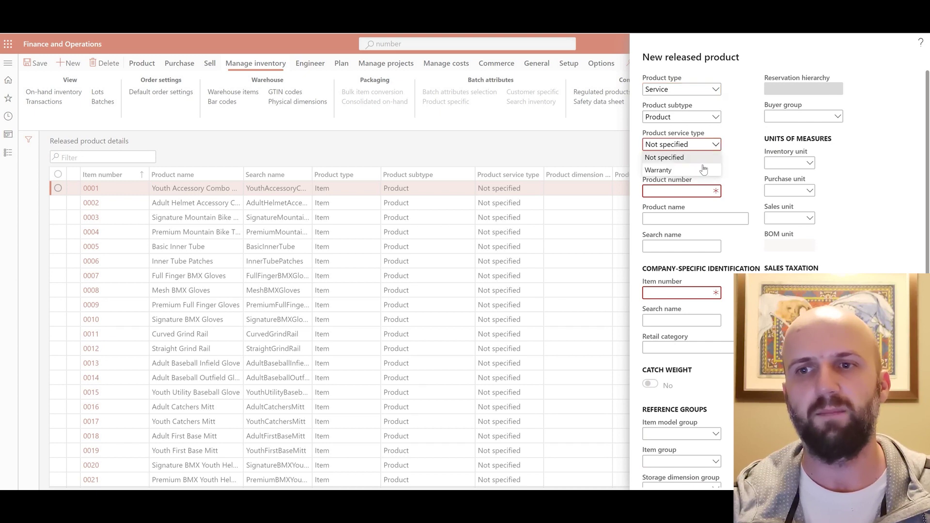
{"action": "left_click", "coordinate": [704, 170]}
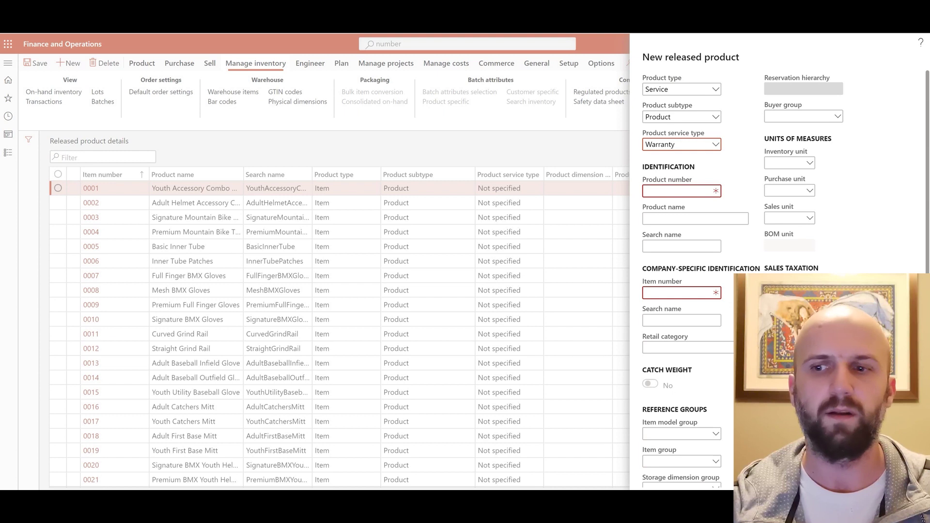
{"action": "scroll", "coordinate": [780, 277], "scroll_direction": "down", "scroll_amount": 2}
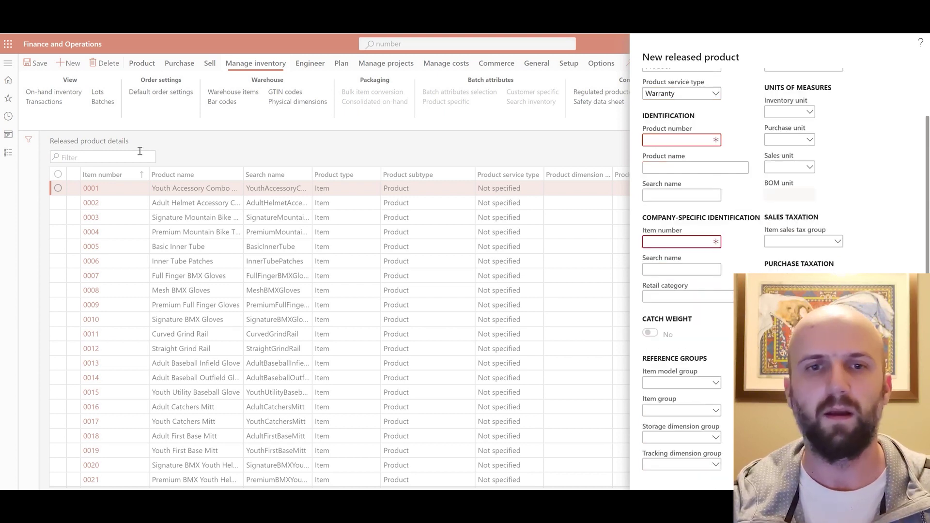
Step: Discard the new product, filter the list for 99991 and open its details
{"action": "left_click", "coordinate": [102, 157]}
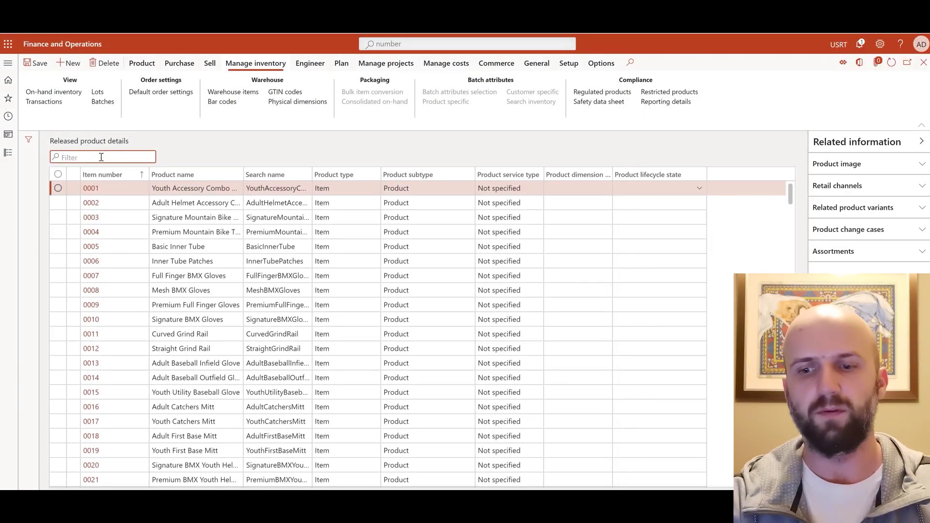
{"action": "type", "text": "99"}
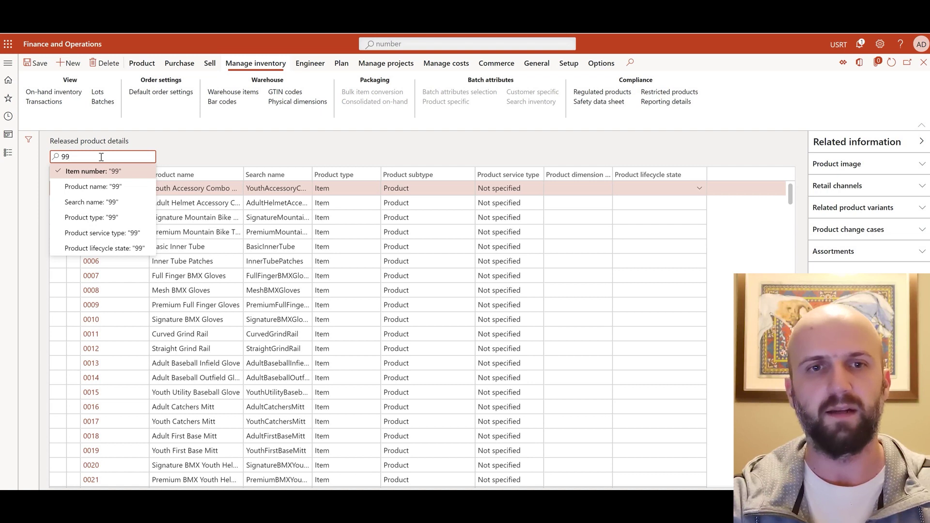
{"action": "type", "text": "991"}
{"action": "key", "text": "Return"}
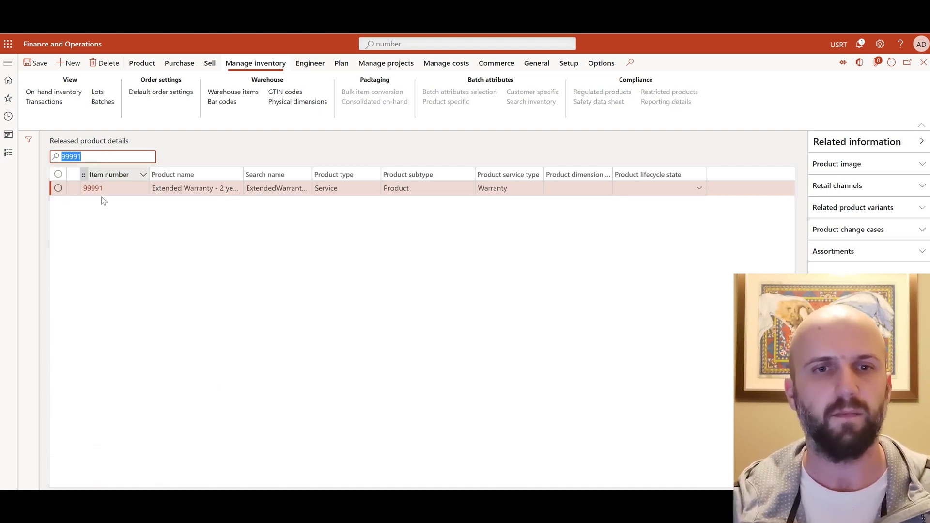
{"action": "left_click", "coordinate": [98, 188]}
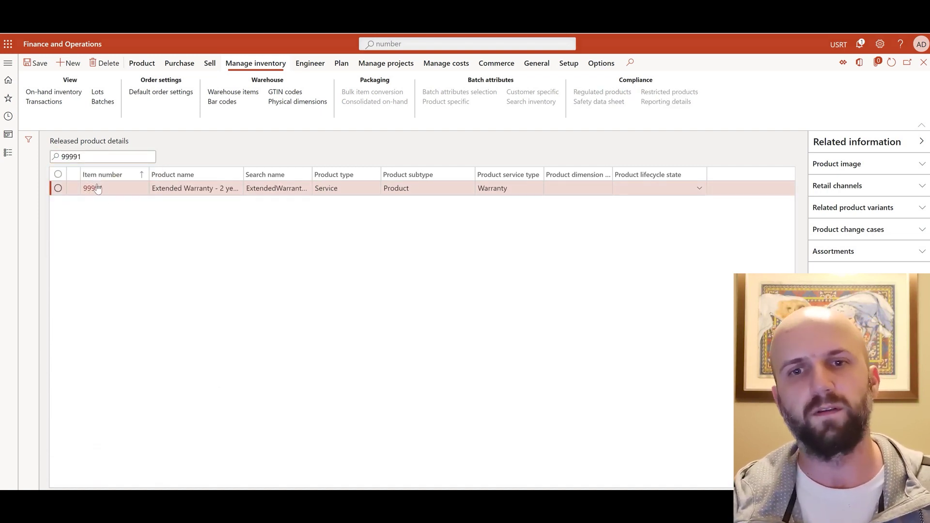
{"action": "left_click", "coordinate": [98, 188]}
Step: Review item 99991's settings, keeping Base price as the price range base
{"action": "scroll", "coordinate": [108, 251], "scroll_direction": "down", "scroll_amount": 6}
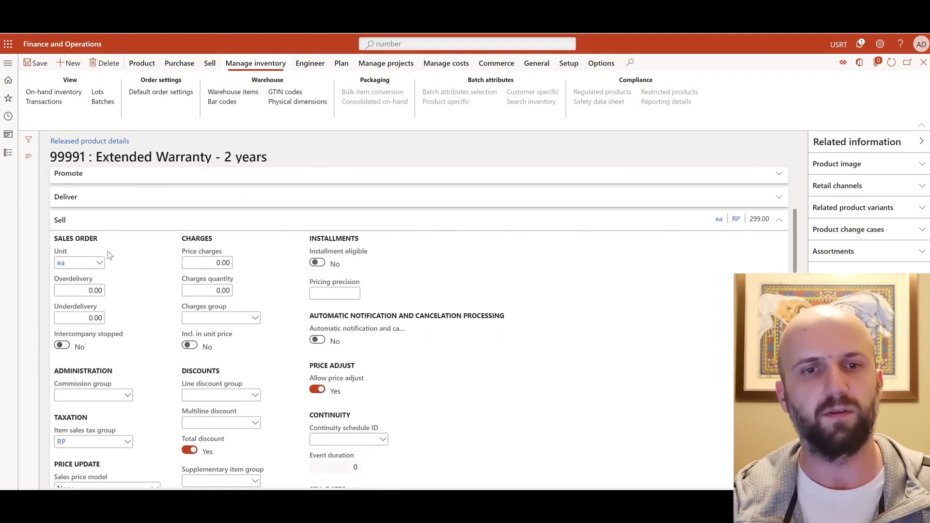
{"action": "scroll", "coordinate": [109, 255], "scroll_direction": "down", "scroll_amount": 5}
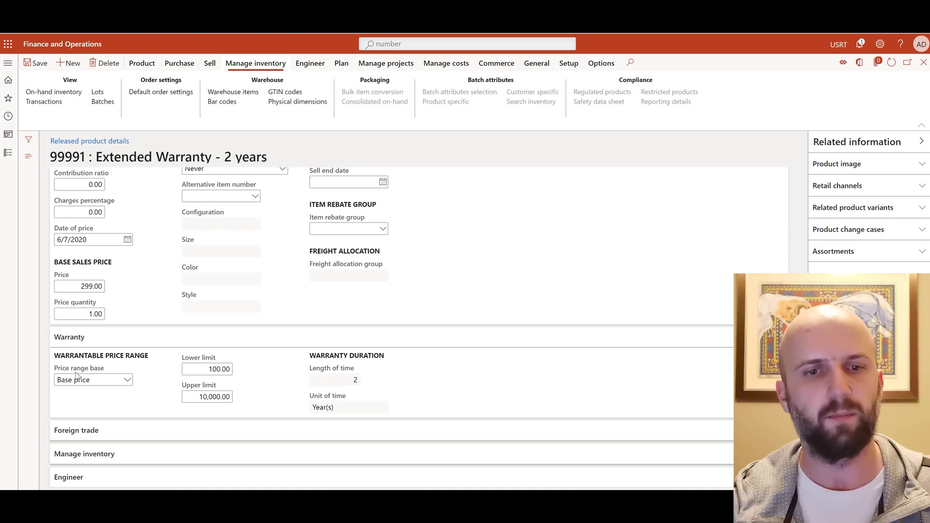
{"action": "left_click", "coordinate": [127, 381]}
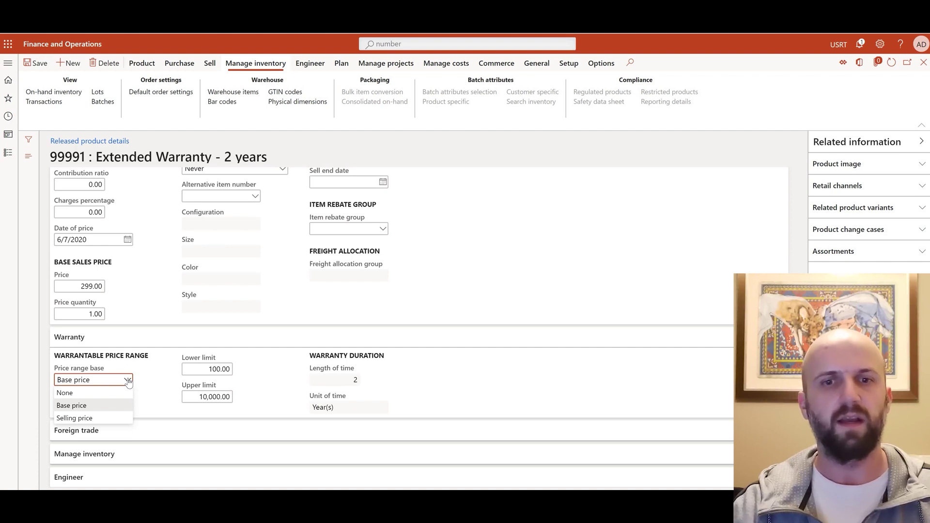
{"action": "left_click", "coordinate": [253, 390]}
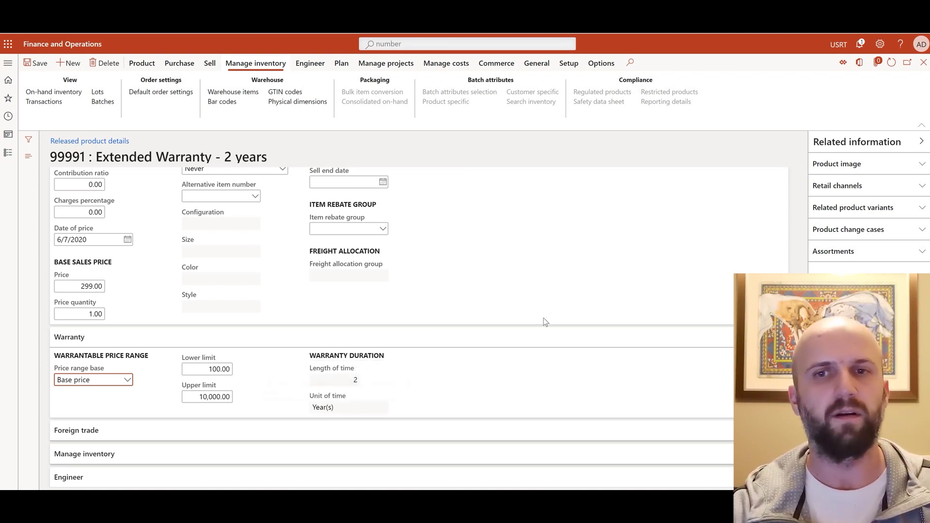
{"action": "scroll", "coordinate": [463, 324], "scroll_direction": "up", "scroll_amount": 10}
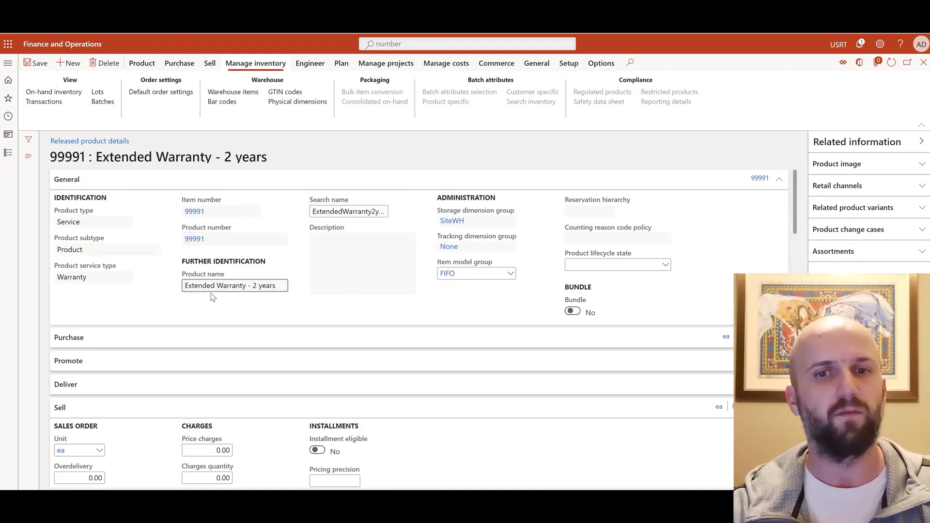
Step: Check 99991's warranty unit of time (Year(s)) and length 2 in Product details, then close it
{"action": "left_click", "coordinate": [194, 240]}
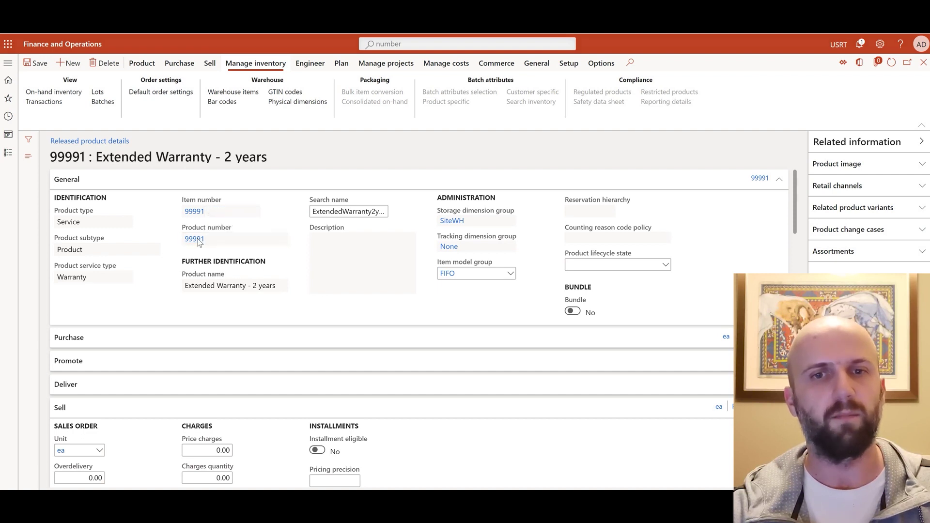
{"action": "scroll", "coordinate": [194, 222], "scroll_direction": "down", "scroll_amount": 1}
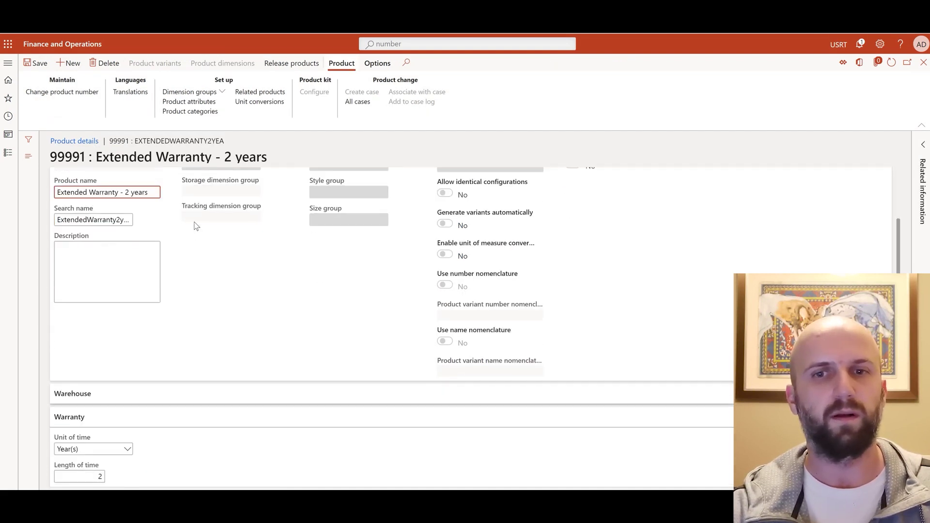
{"action": "left_click", "coordinate": [128, 451]}
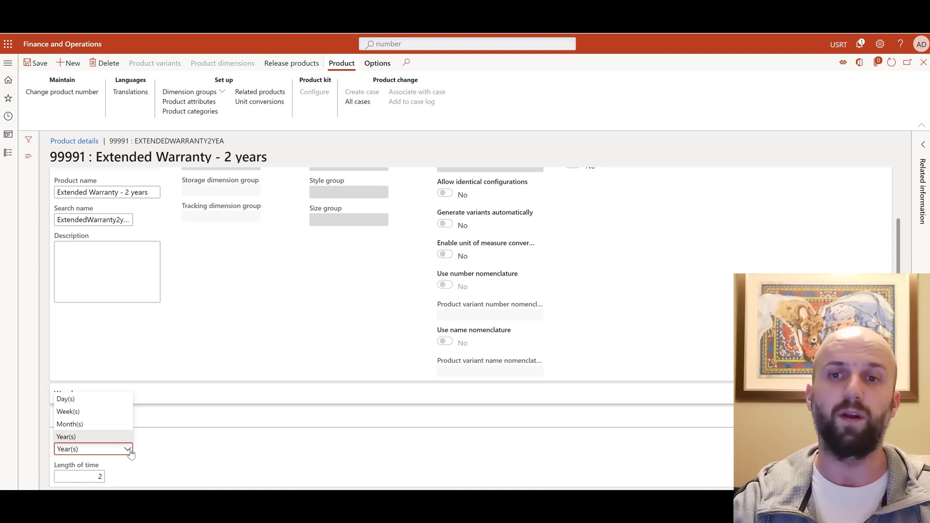
{"action": "left_click", "coordinate": [924, 62]}
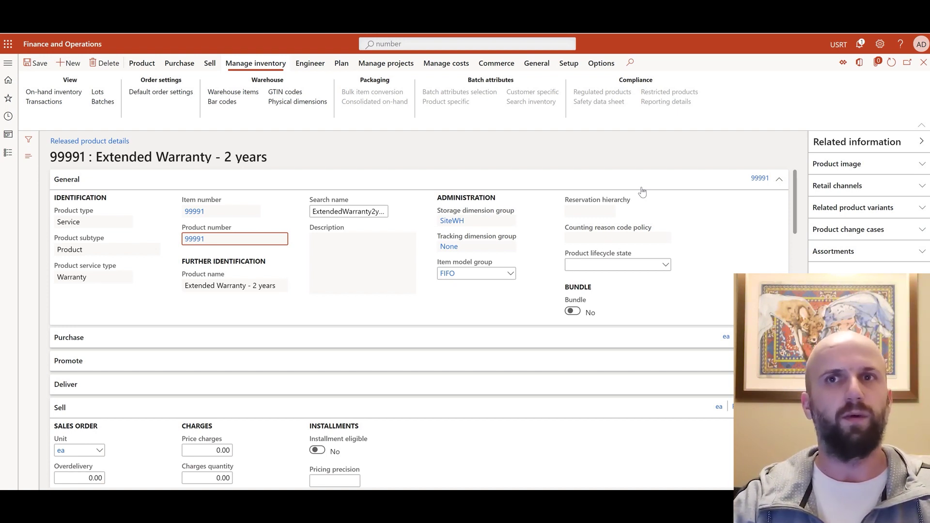
Step: Go to Warranty settings in the Retail and Commerce module
{"action": "left_click", "coordinate": [8, 66]}
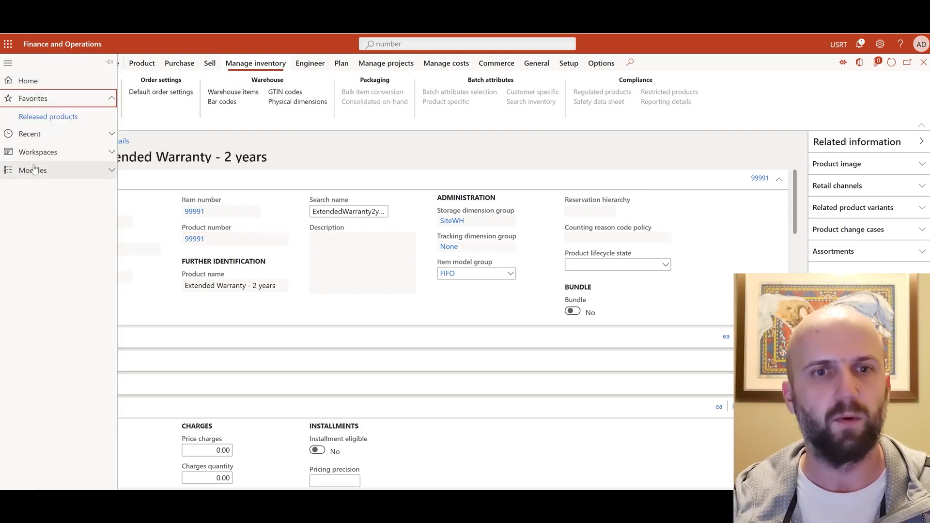
{"action": "left_click", "coordinate": [42, 168]}
{"action": "scroll", "coordinate": [55, 387], "scroll_direction": "down", "scroll_amount": 6}
{"action": "scroll", "coordinate": [56, 388], "scroll_direction": "down", "scroll_amount": 2}
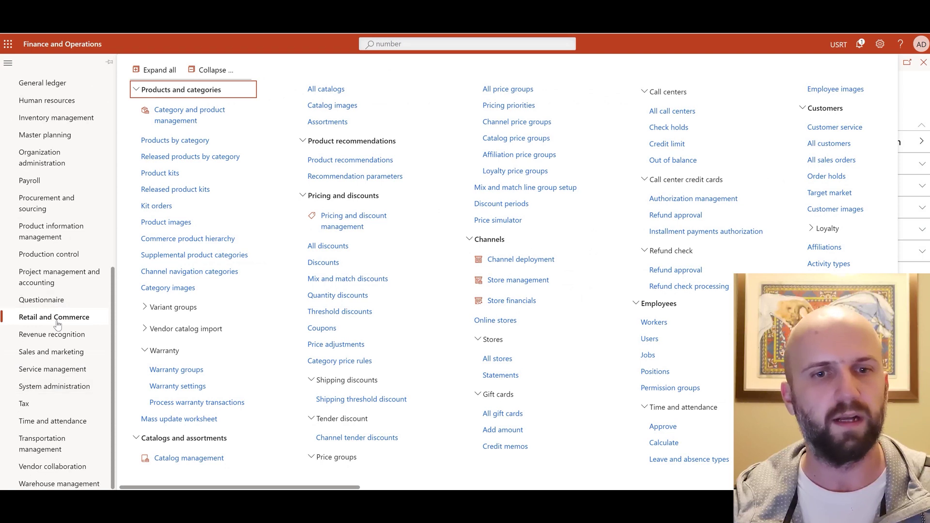
{"action": "left_click", "coordinate": [198, 391]}
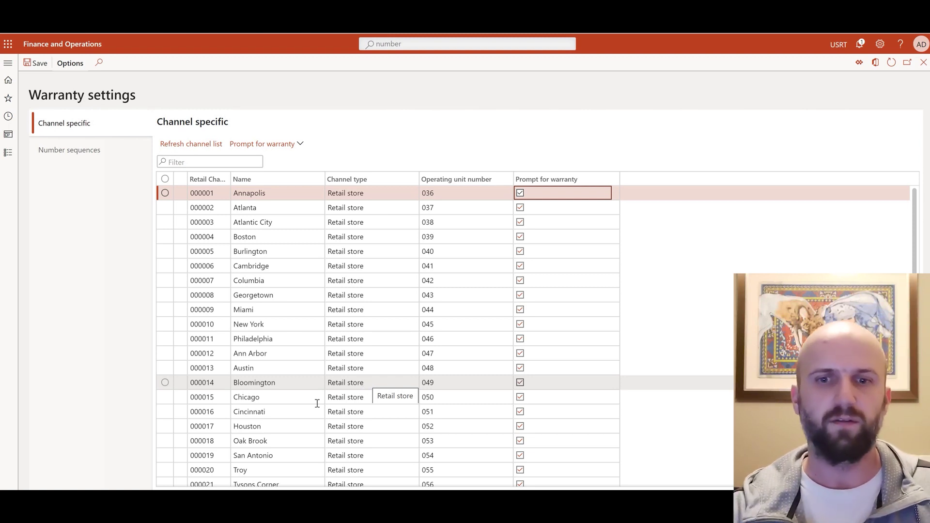
Step: Select the Houston row and refresh number sequences so Warranty policy shows USRT_I0001
{"action": "left_click", "coordinate": [303, 426]}
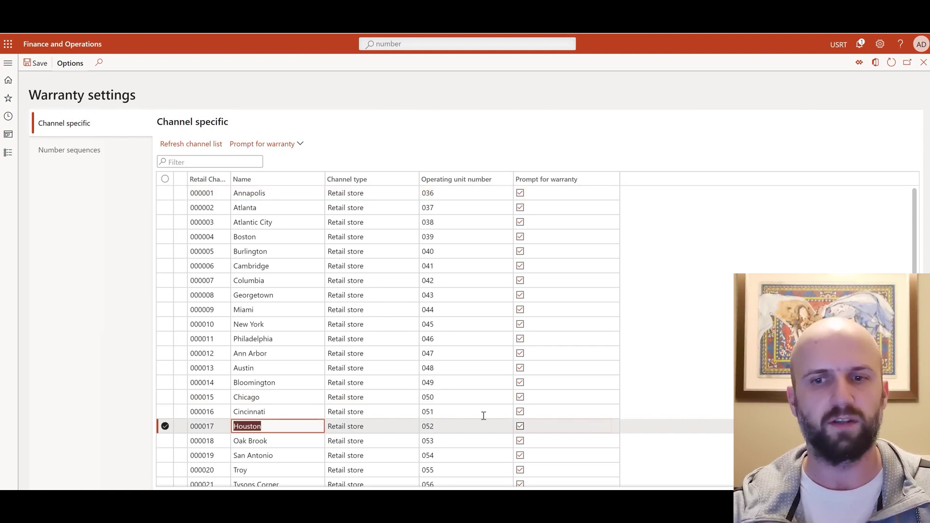
{"action": "left_click", "coordinate": [521, 426]}
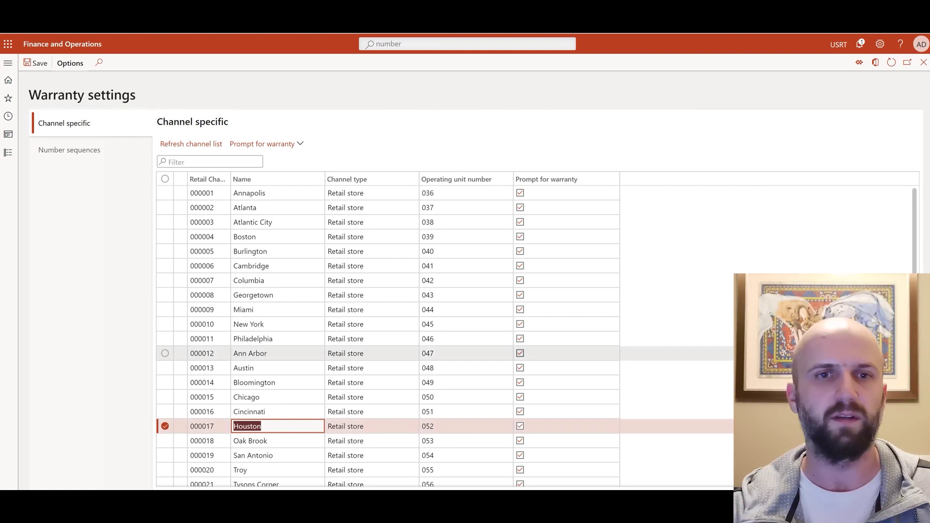
{"action": "left_click", "coordinate": [109, 153]}
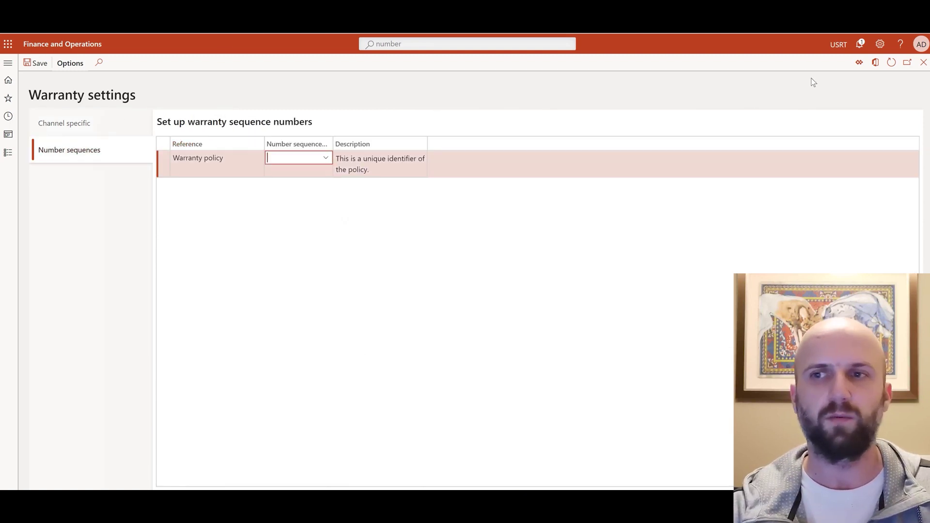
{"action": "left_click", "coordinate": [891, 63]}
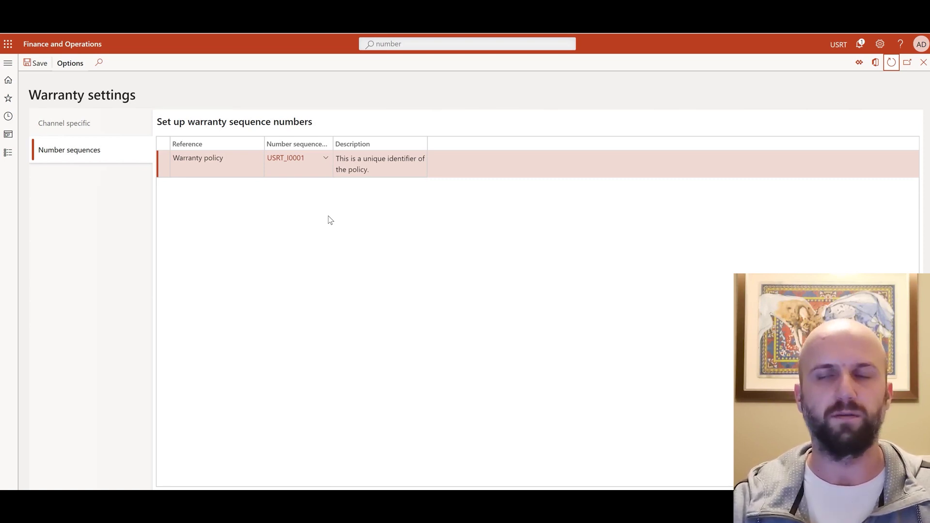
Step: In Warranty groups, inspect group ok's 1- and 2-year warranty display orders and widen Product name
{"action": "left_click", "coordinate": [7, 63]}
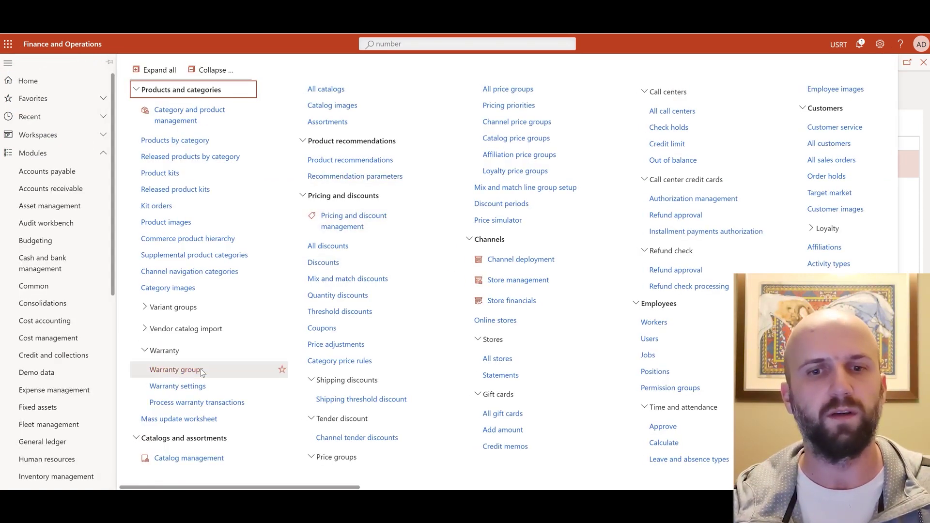
{"action": "left_click", "coordinate": [178, 386]}
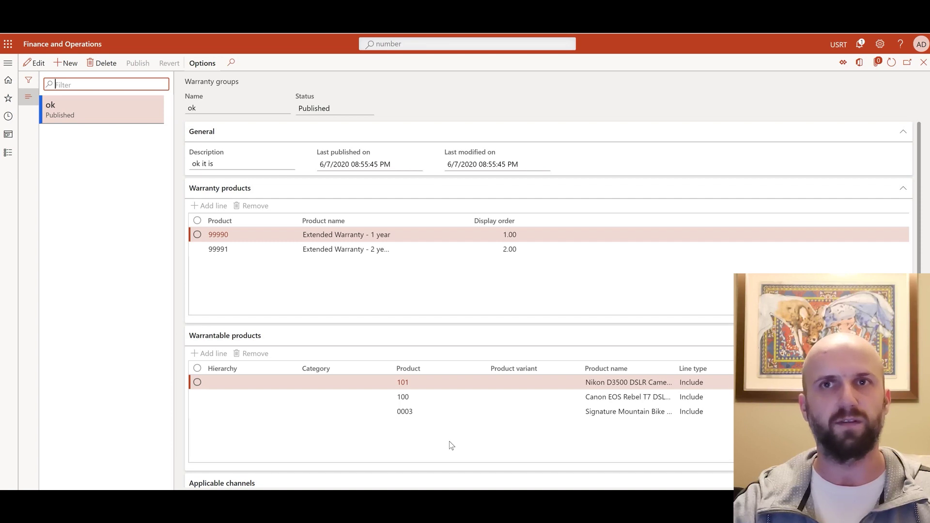
{"action": "left_click", "coordinate": [331, 249]}
{"action": "left_click", "coordinate": [488, 234]}
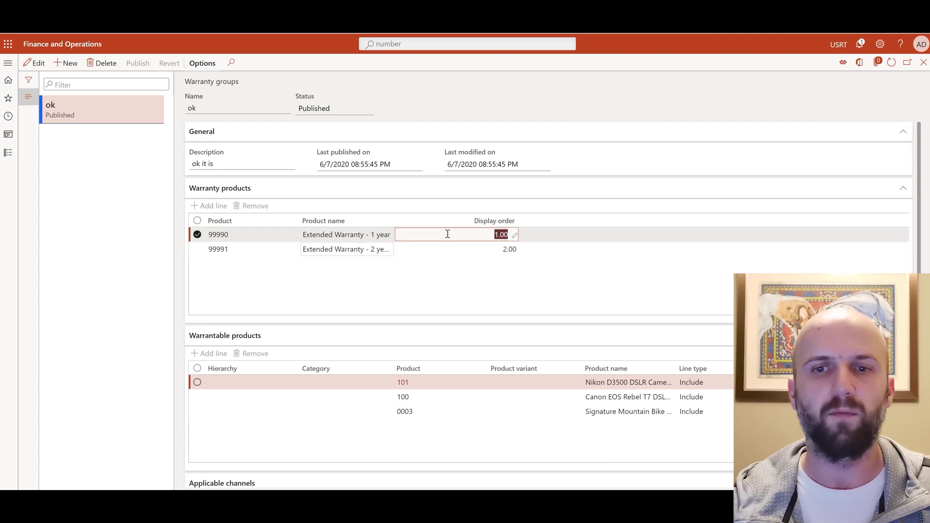
{"action": "left_click", "coordinate": [426, 250]}
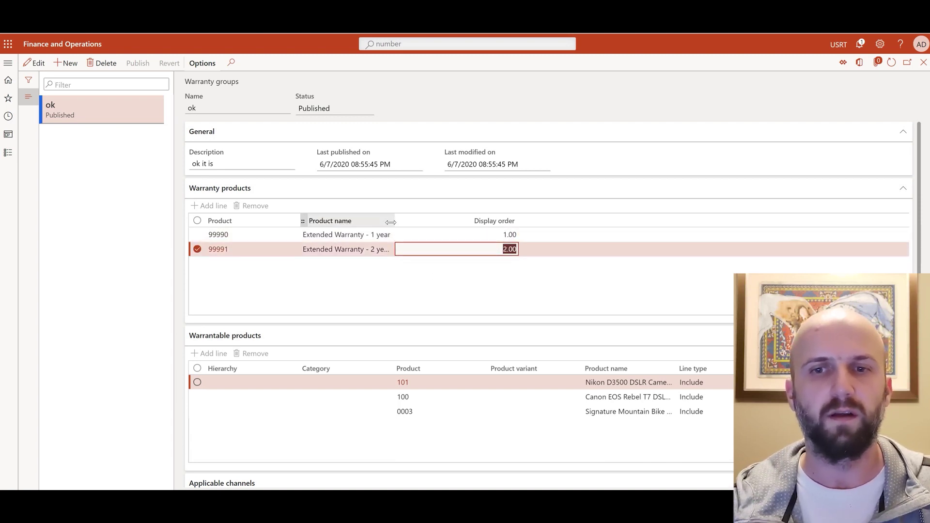
{"action": "left_click_drag", "start_coordinate": [395, 221], "coordinate": [417, 221]}
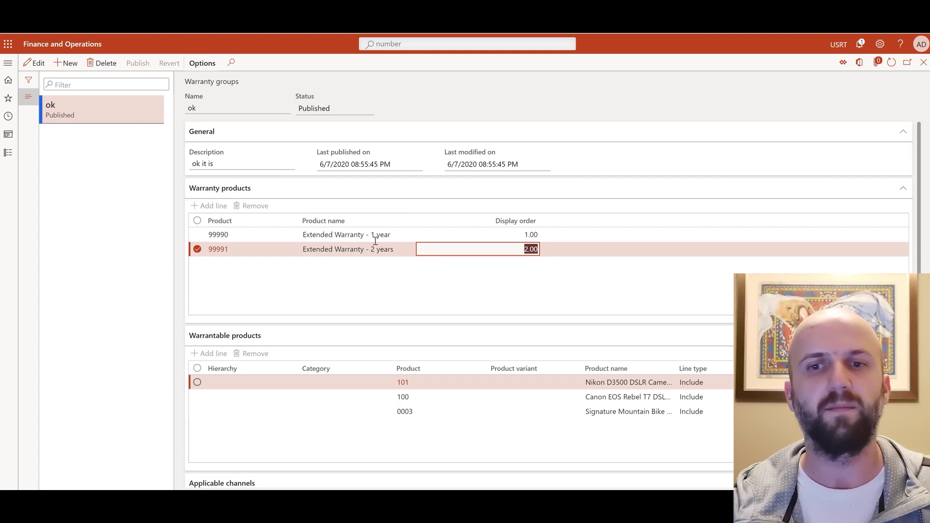
{"action": "left_click", "coordinate": [365, 278]}
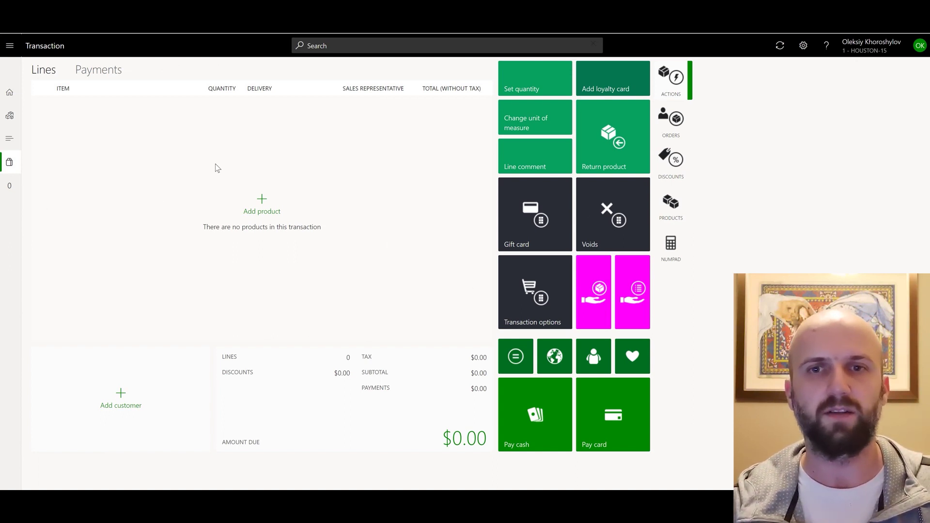
Step: Search POS for product 101 and add the Nikon D3500 camera to the sale
{"action": "left_click", "coordinate": [372, 43]}
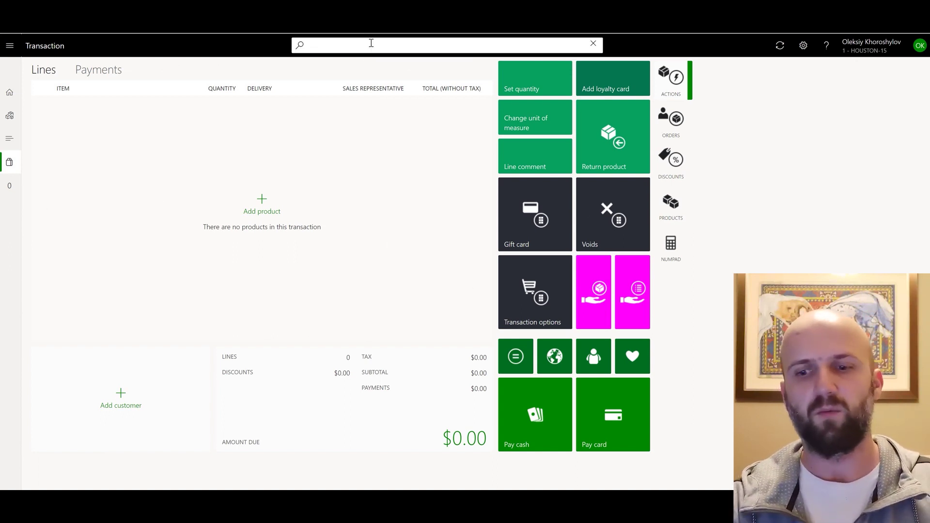
{"action": "type", "text": "101"}
{"action": "key", "text": "Return"}
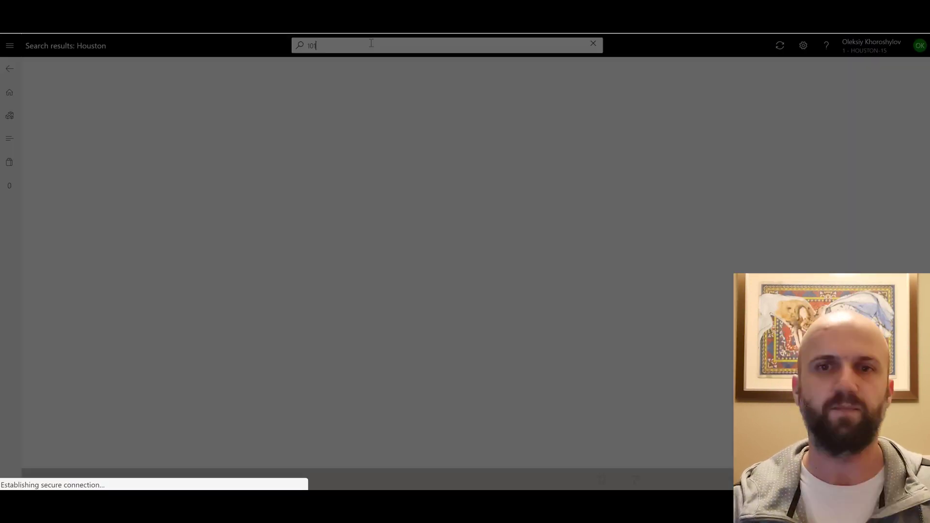
{"action": "left_click", "coordinate": [364, 127]}
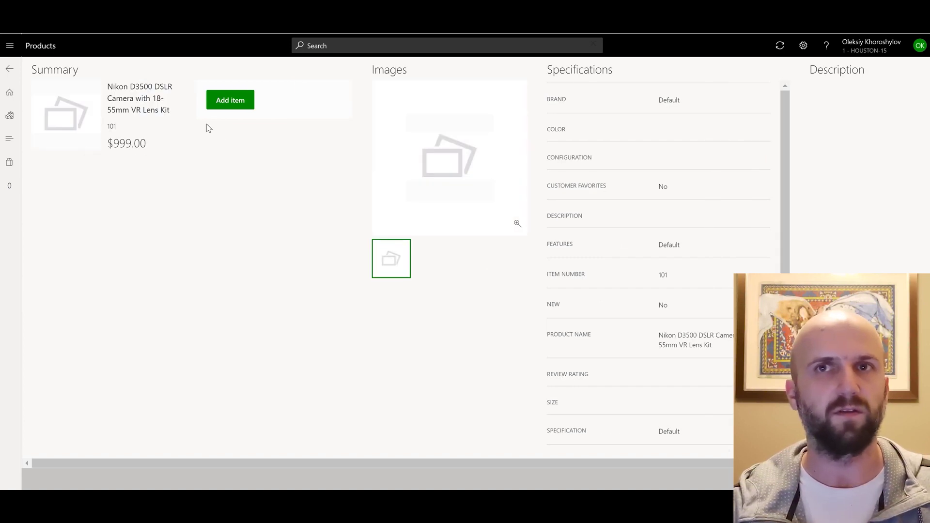
{"action": "left_click", "coordinate": [221, 104]}
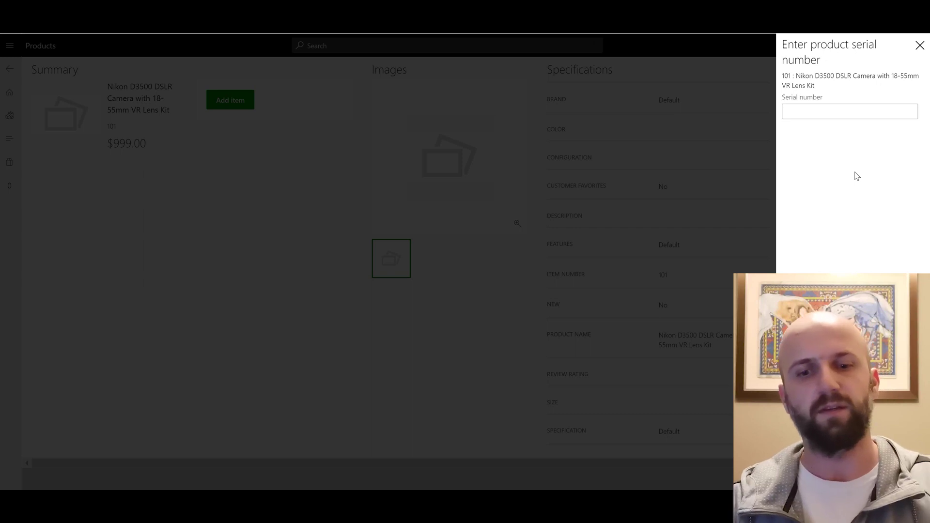
Step: Enter serial number 123 for the camera and add Extended Warranty - 1 year ($199.00)
{"action": "type", "text": "123"}
{"action": "key", "text": "Return"}
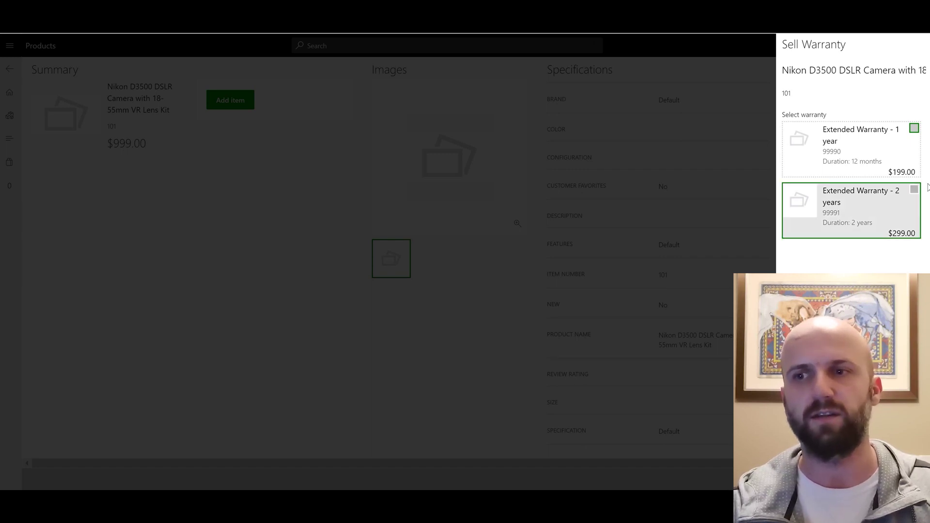
{"action": "left_click", "coordinate": [914, 189]}
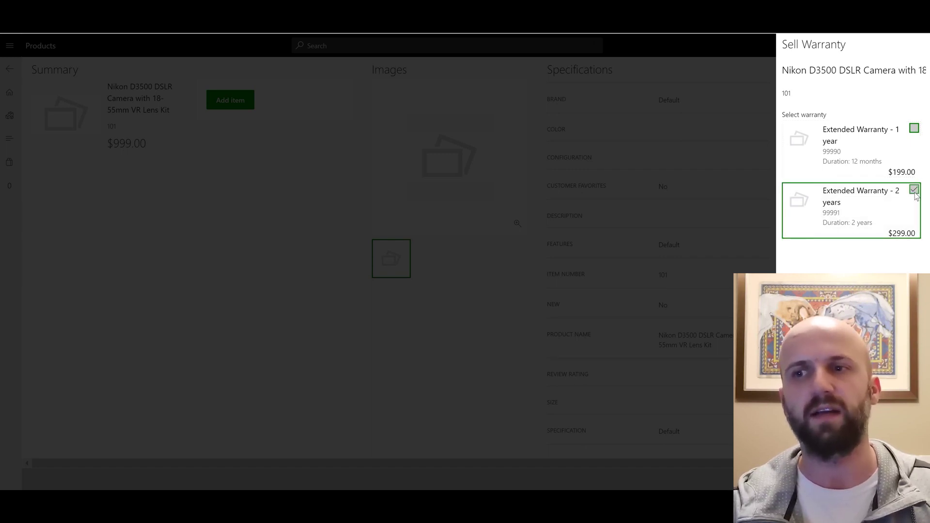
{"action": "left_click", "coordinate": [915, 131]}
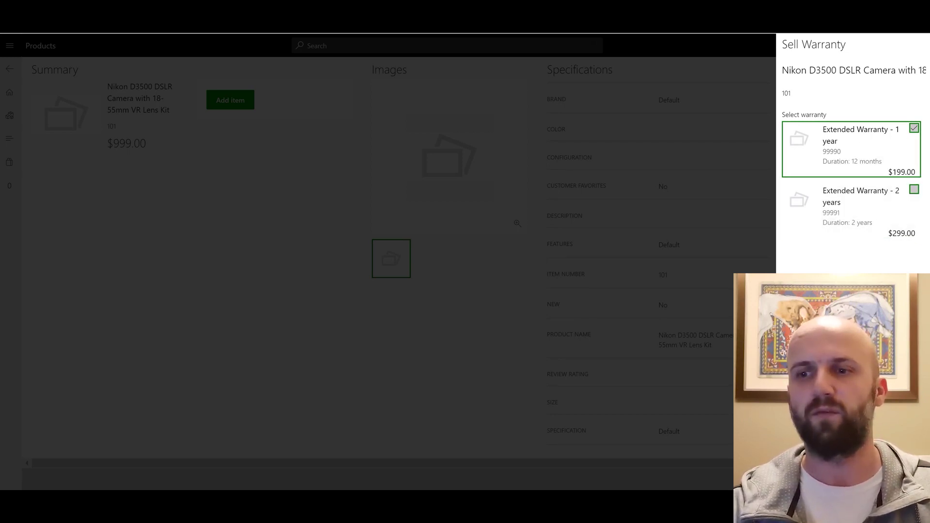
{"action": "left_click", "coordinate": [282, 277]}
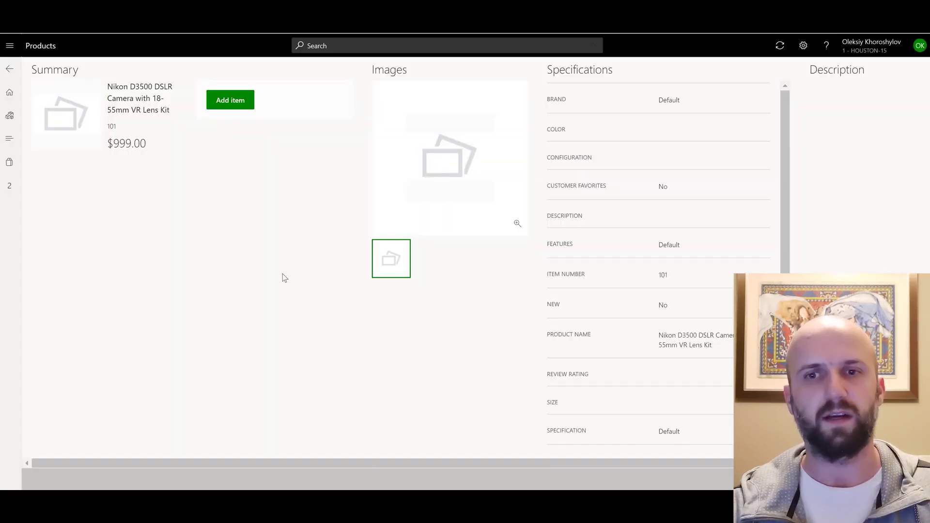
Step: Void the Extended Warranty - 1 year line, then reselect the Nikon camera line
{"action": "left_click", "coordinate": [9, 162]}
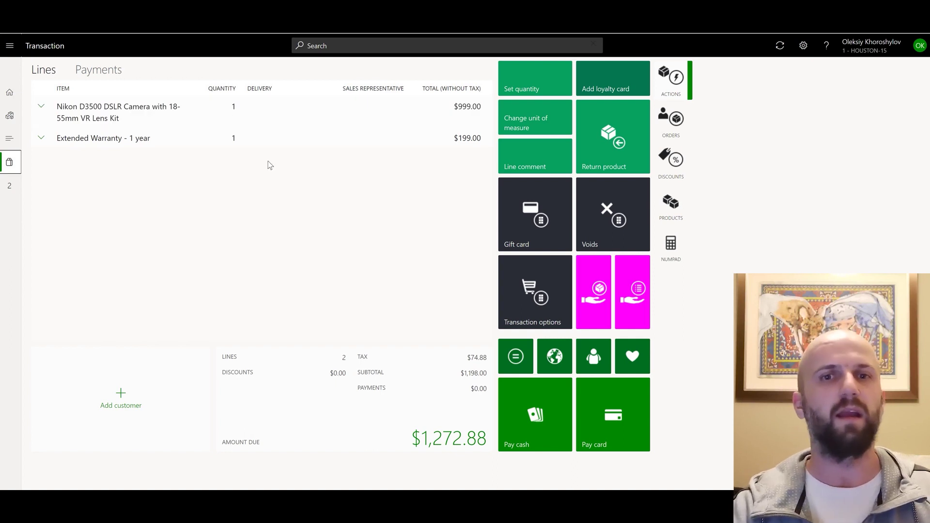
{"action": "left_click", "coordinate": [254, 107]}
{"action": "left_click", "coordinate": [265, 138]}
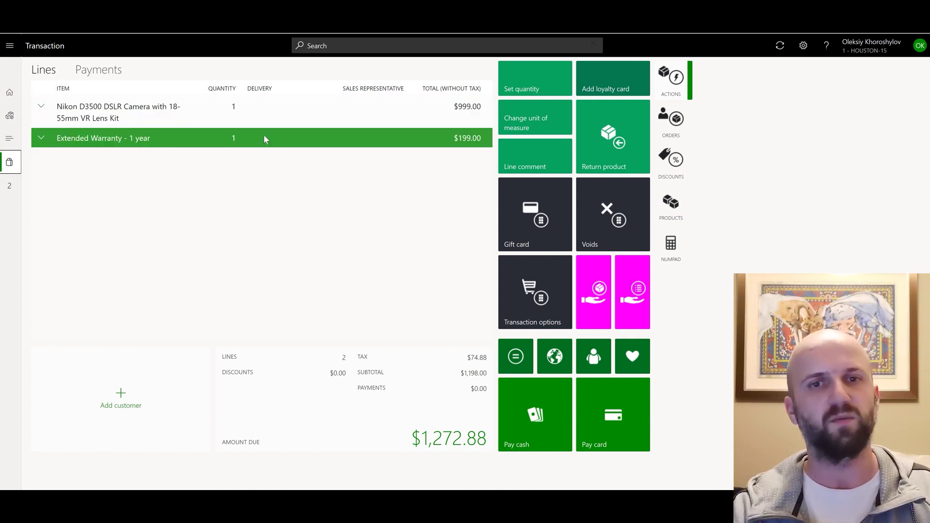
{"action": "left_click", "coordinate": [280, 204]}
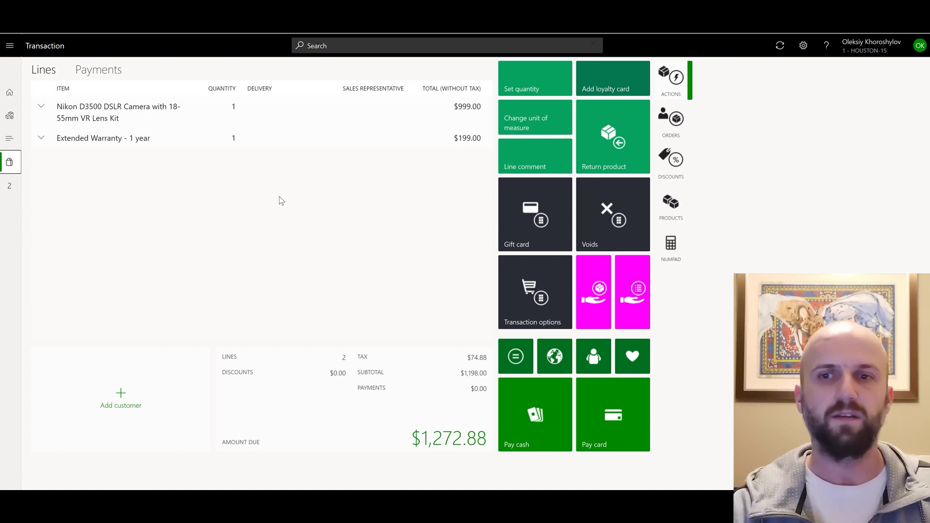
{"action": "left_click", "coordinate": [156, 144]}
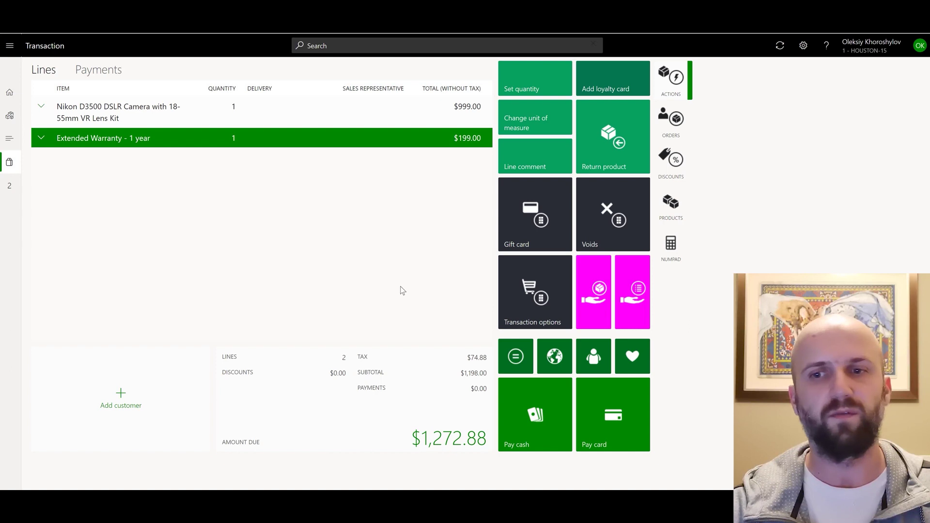
{"action": "left_click", "coordinate": [604, 225]}
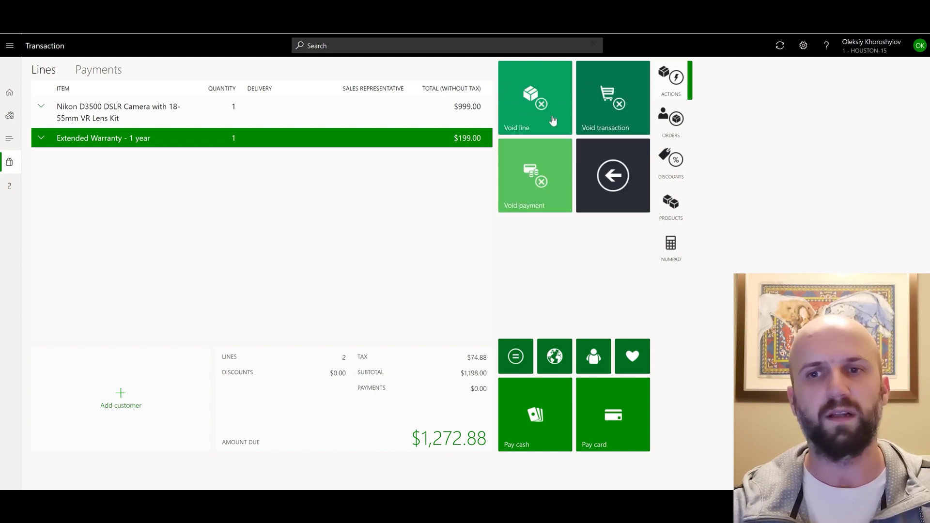
{"action": "left_click", "coordinate": [552, 119]}
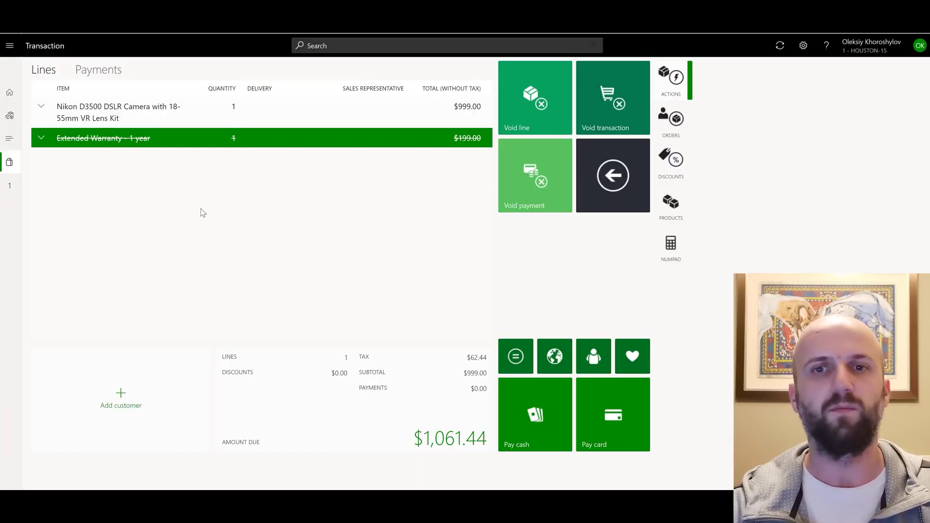
{"action": "left_click", "coordinate": [160, 117]}
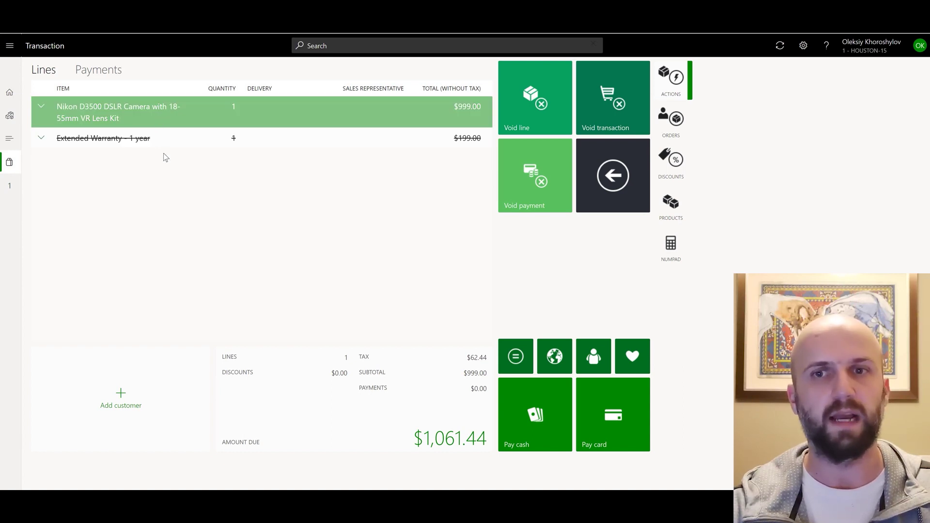
Step: Add Extended Warranty - 2 years ($299.00) to the Nikon camera line
{"action": "left_click", "coordinate": [600, 184]}
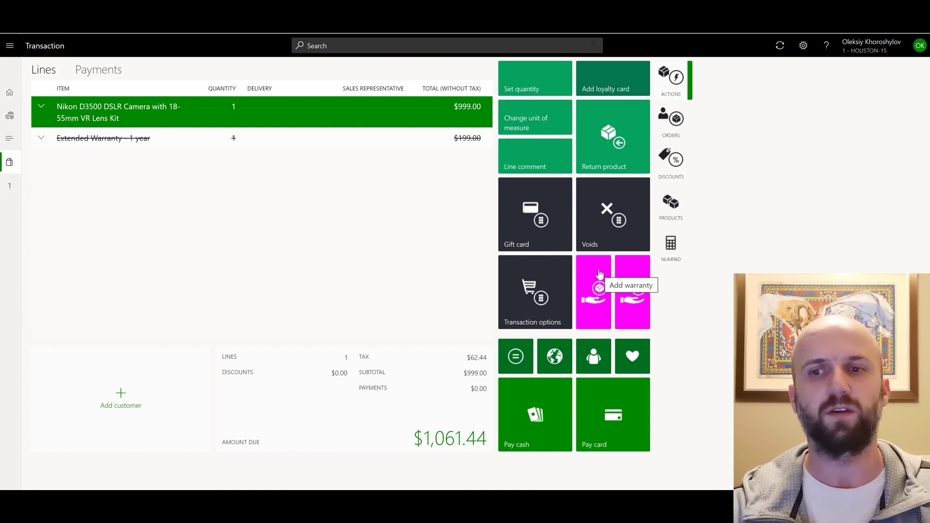
{"action": "left_click", "coordinate": [600, 274]}
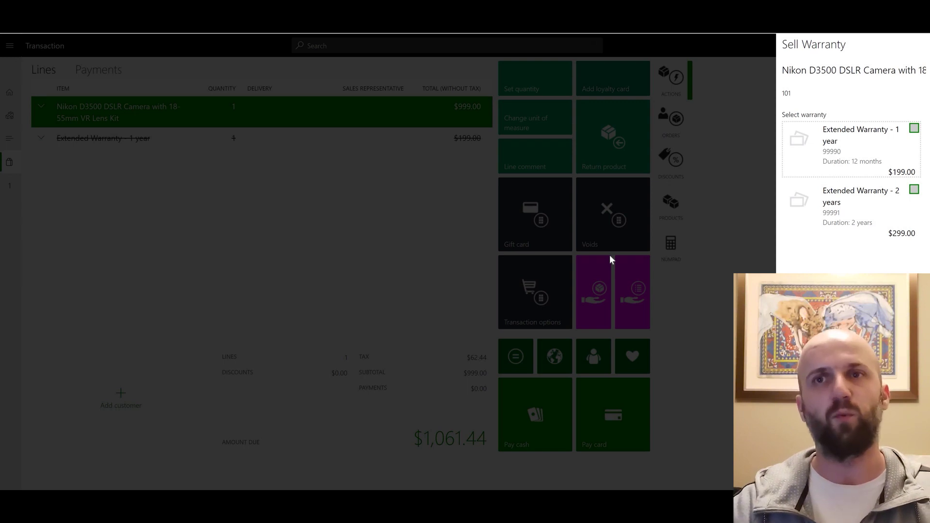
{"action": "left_click", "coordinate": [914, 191]}
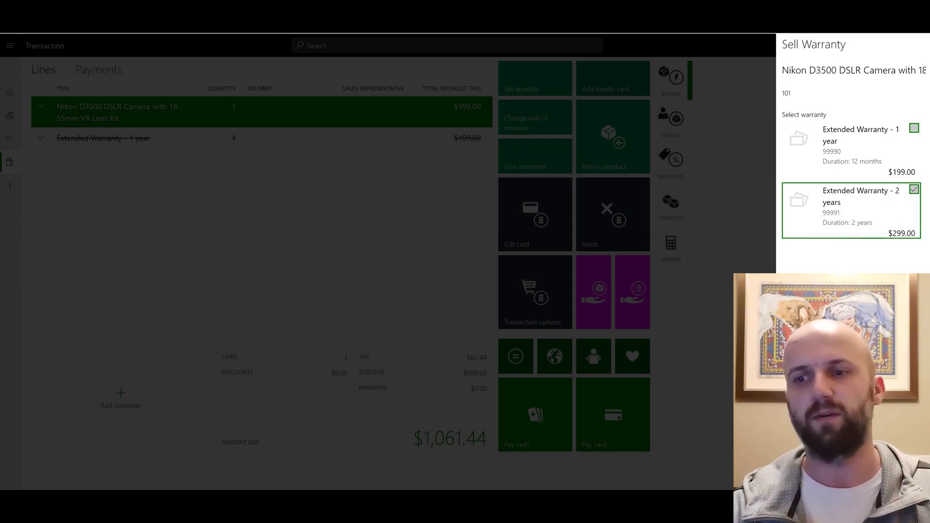
{"action": "left_click", "coordinate": [824, 473]}
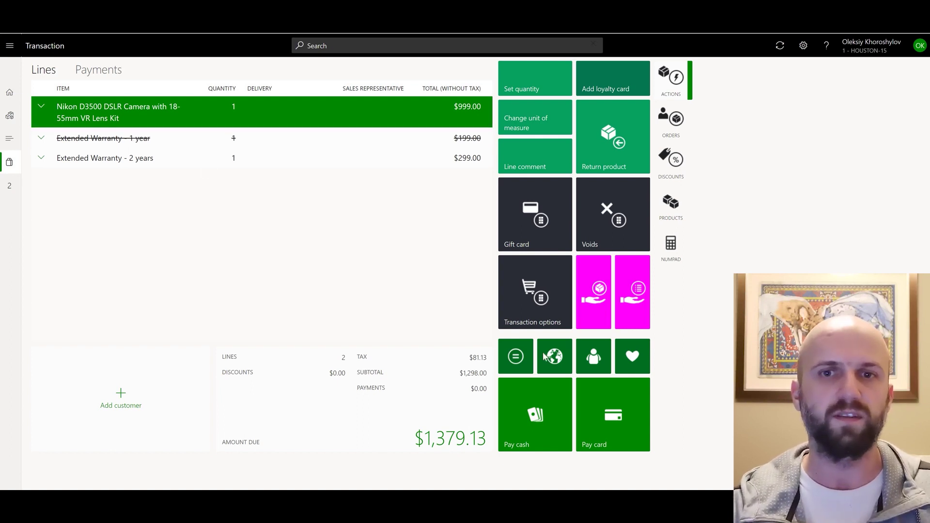
Step: Pay the $1,379.13 due in cash so the POS shows an empty transaction
{"action": "left_click", "coordinate": [536, 415]}
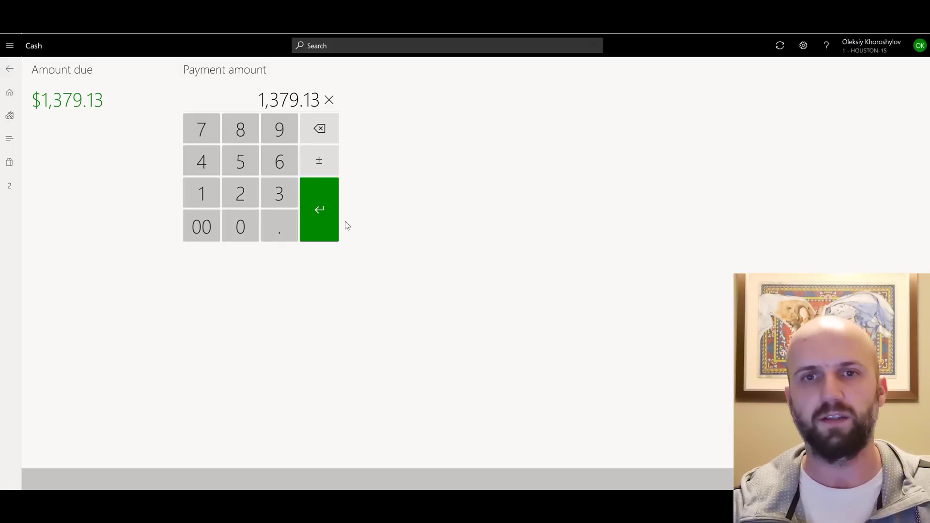
{"action": "left_click", "coordinate": [320, 211]}
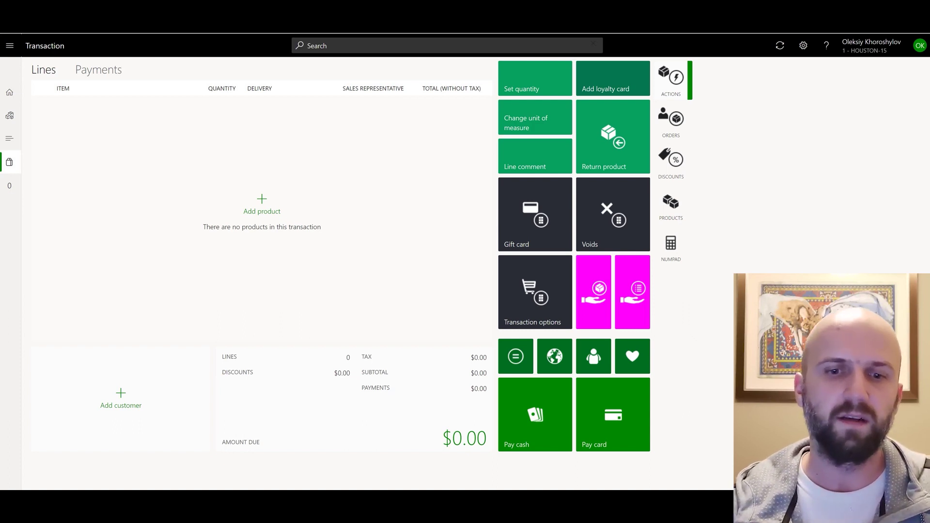
Step: Open the inventory transactions for released product 99991 from the Favorites Released products list
{"action": "left_click", "coordinate": [325, 458]}
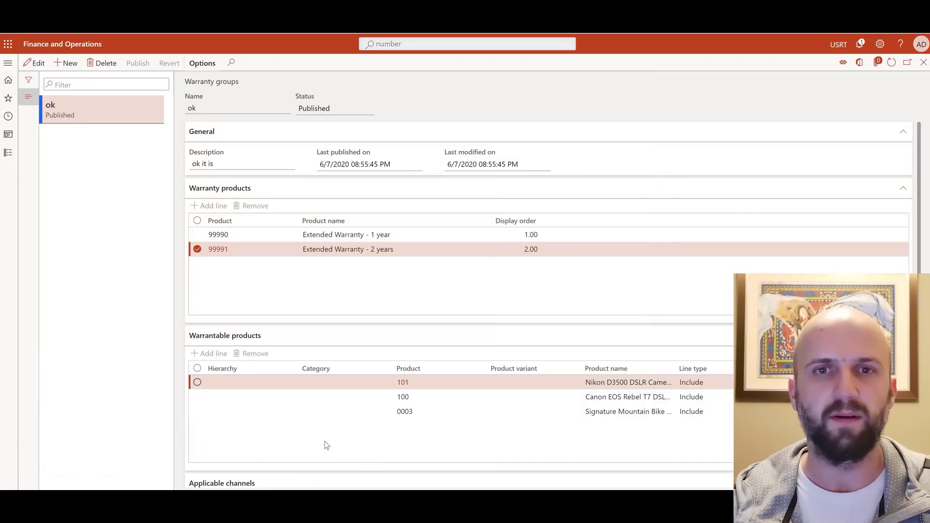
{"action": "left_click", "coordinate": [8, 64]}
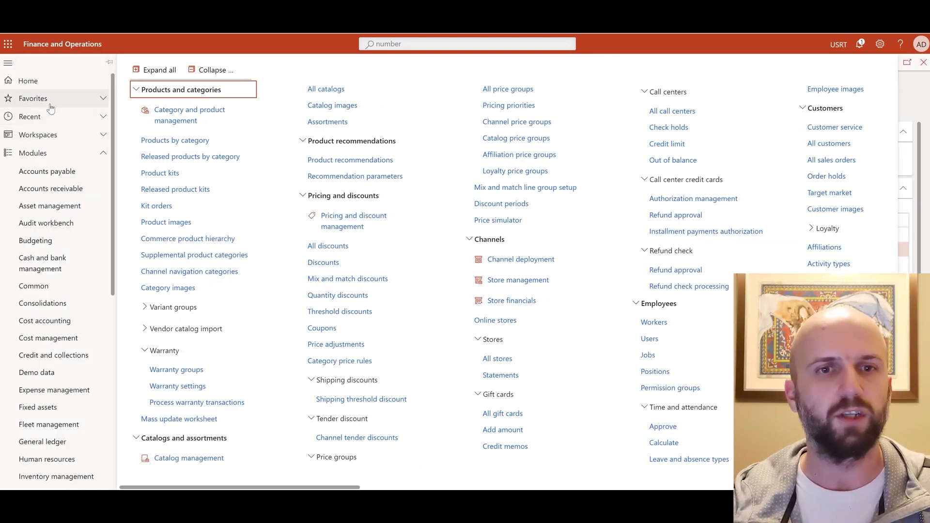
{"action": "left_click", "coordinate": [48, 98]}
{"action": "left_click", "coordinate": [49, 117]}
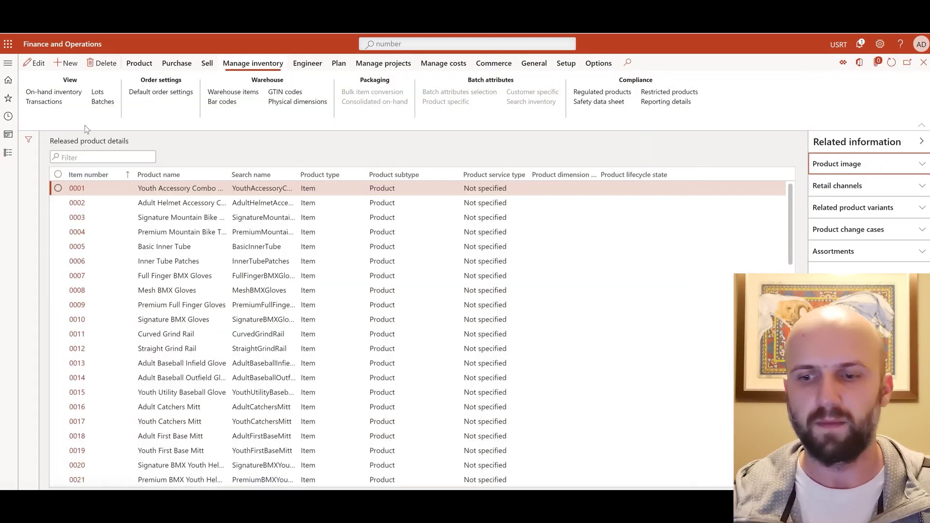
{"action": "left_click", "coordinate": [104, 157]}
{"action": "type", "text": "99991"}
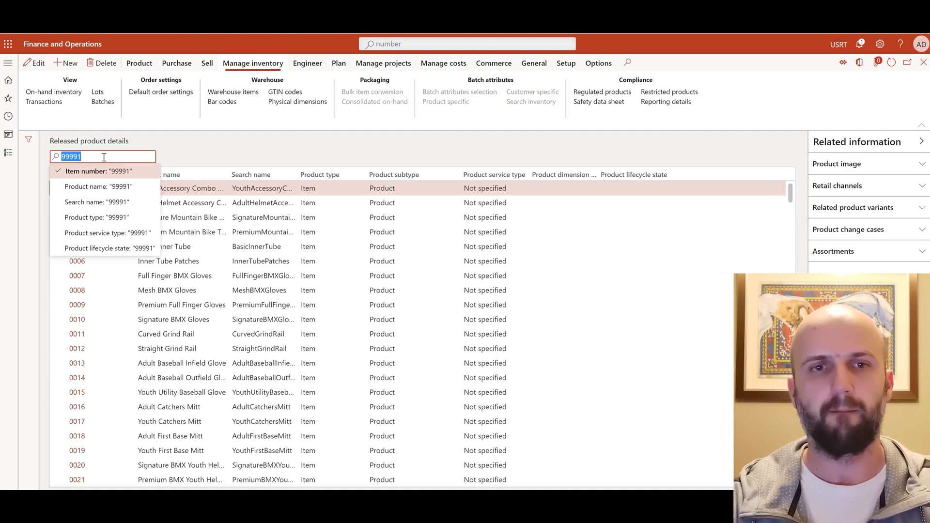
{"action": "key", "text": "Return"}
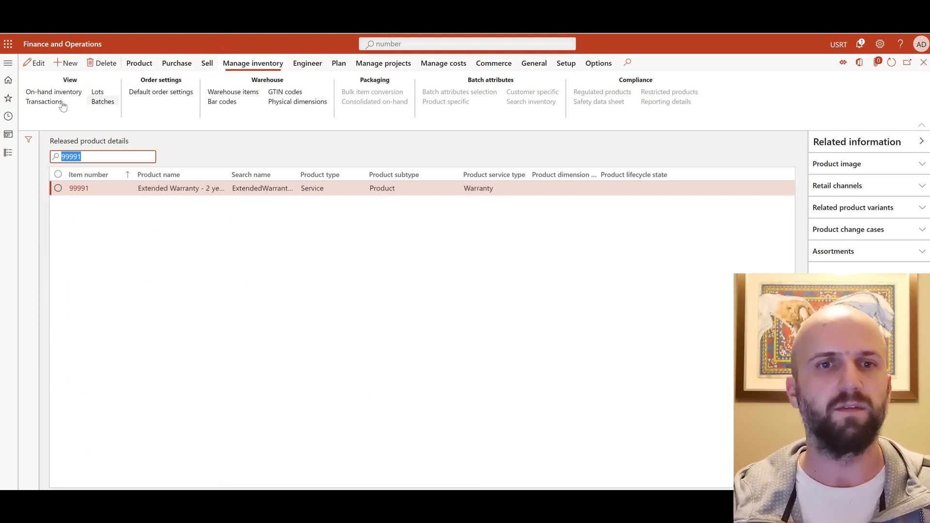
{"action": "left_click", "coordinate": [44, 102]}
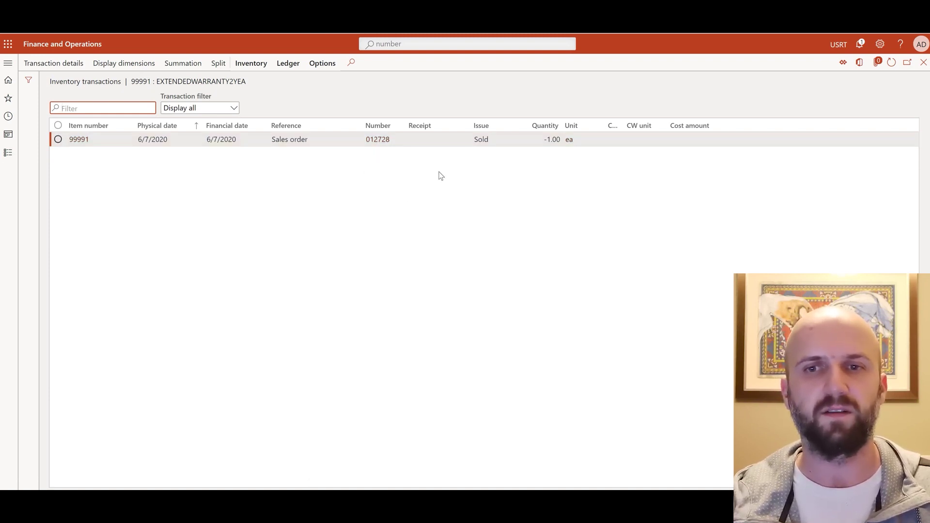
Step: Select the sold sales-order transaction line for warranty item 99991
{"action": "left_click", "coordinate": [482, 141]}
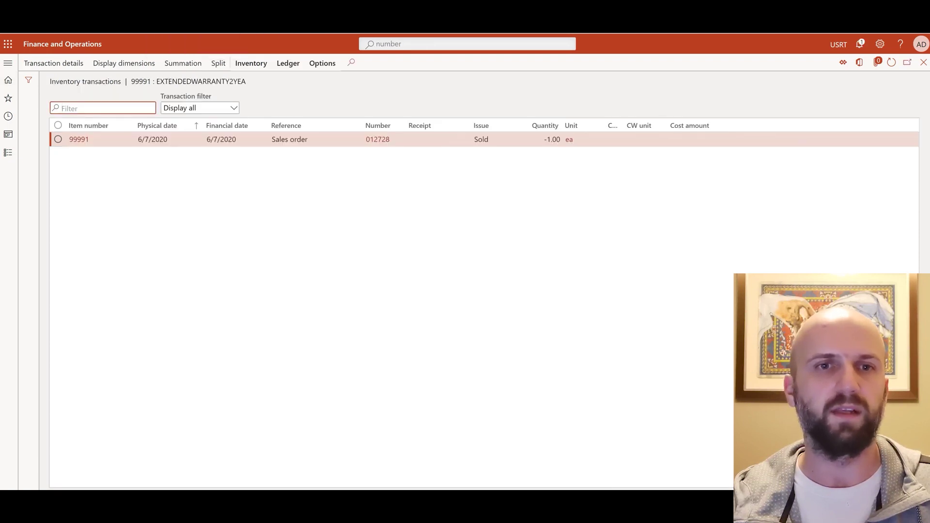
Step: Process warranty transactions for the Houston store node, then view the WarrantyPolicy table
{"action": "left_click", "coordinate": [8, 63]}
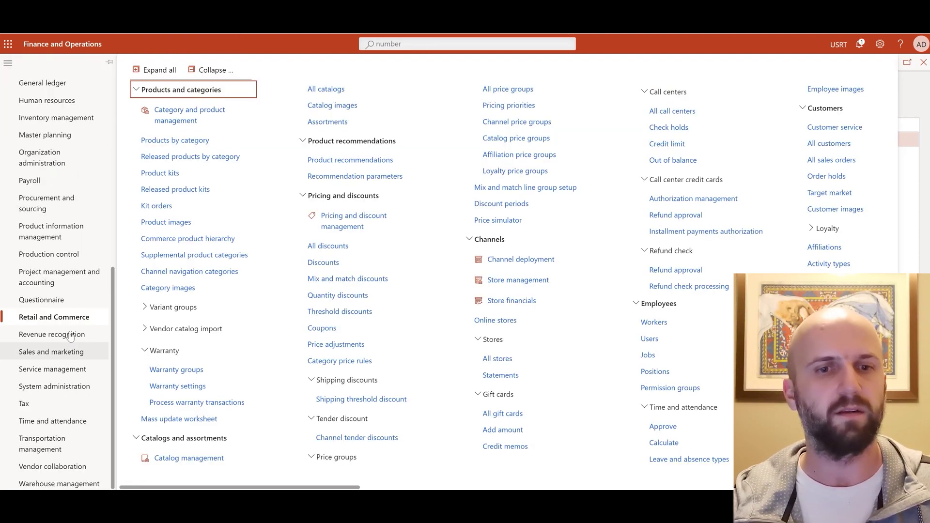
{"action": "left_click", "coordinate": [220, 406]}
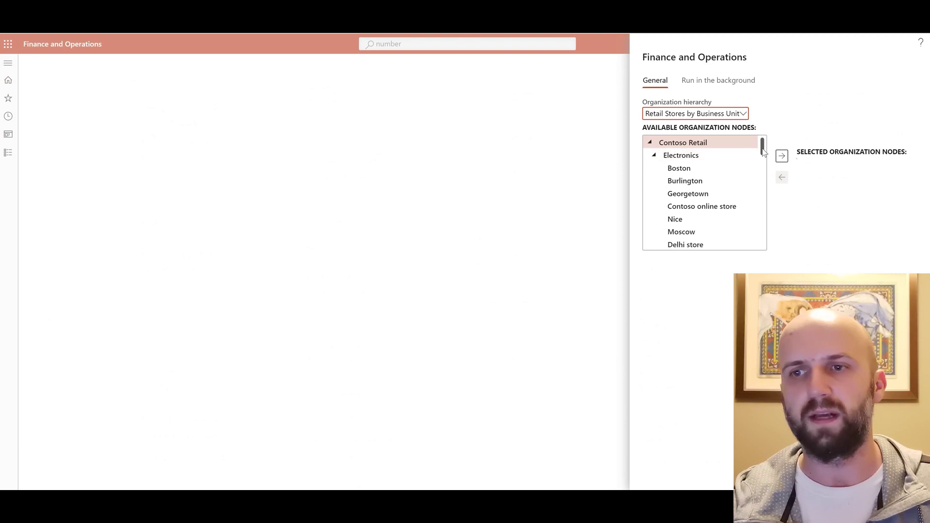
{"action": "left_click_drag", "start_coordinate": [763, 146], "coordinate": [759, 224]}
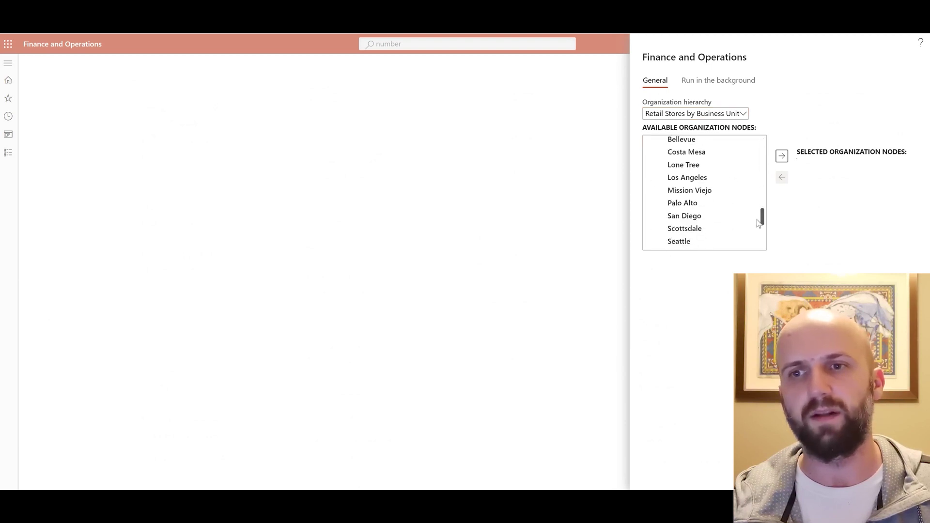
{"action": "scroll", "coordinate": [726, 208], "scroll_direction": "down", "scroll_amount": 1}
{"action": "scroll", "coordinate": [721, 200], "scroll_direction": "down", "scroll_amount": 2}
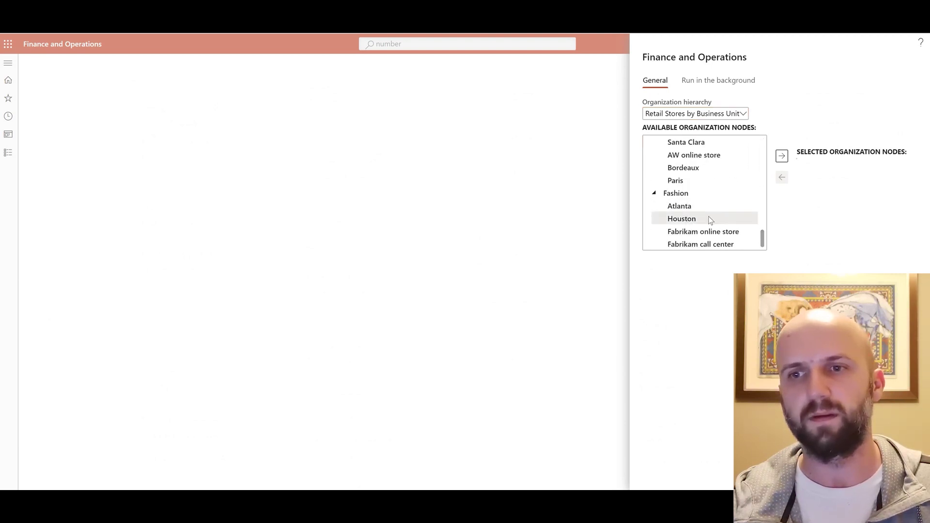
{"action": "left_click", "coordinate": [707, 219]}
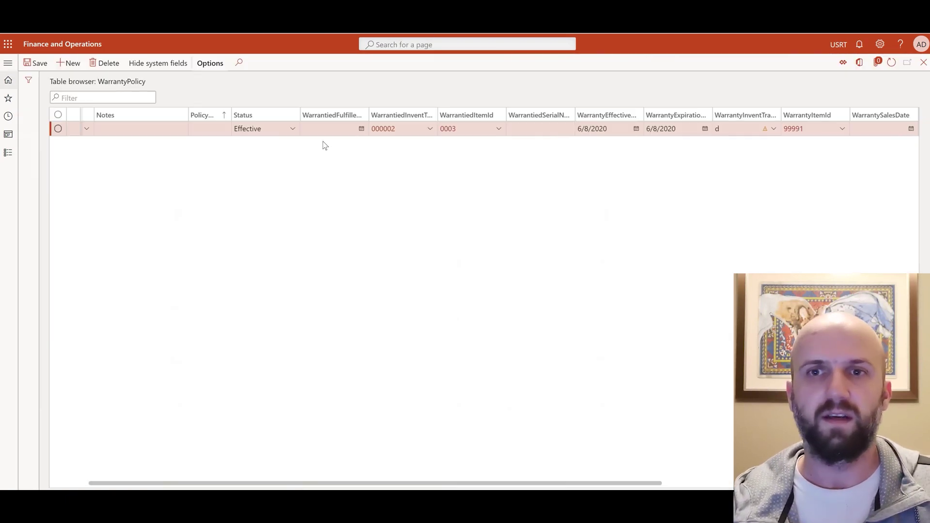
{"action": "left_click_drag", "start_coordinate": [155, 85], "coordinate": [105, 85]}
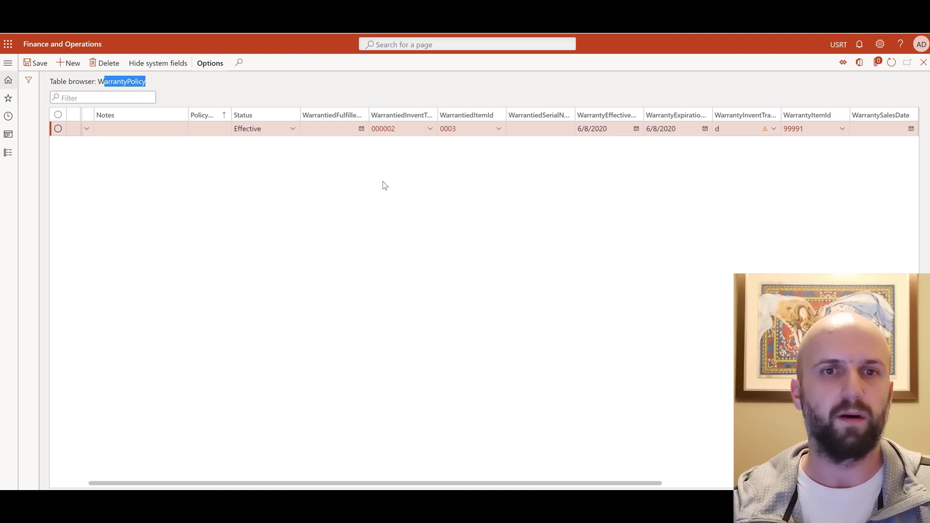
Step: Return to the Microsoft Docs 'Warranty setup and sell' release-plan page
{"action": "left_click", "coordinate": [673, 17]}
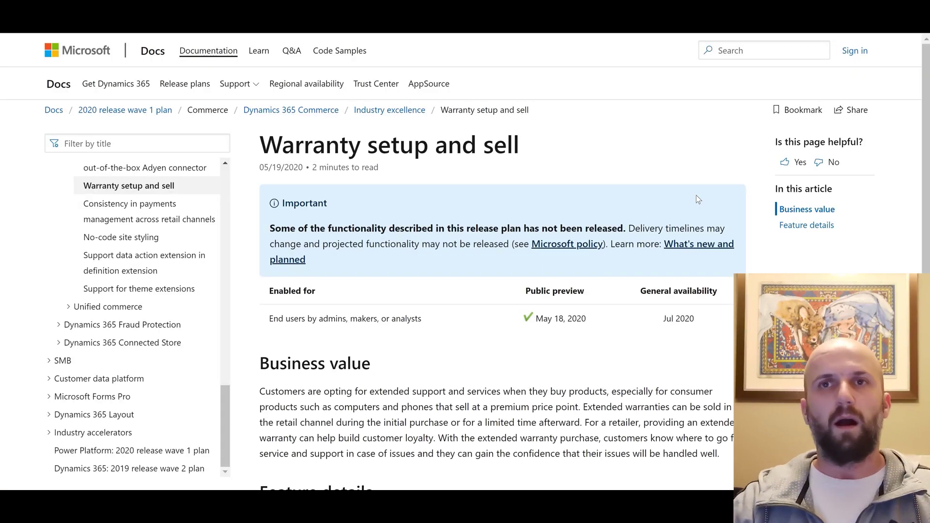